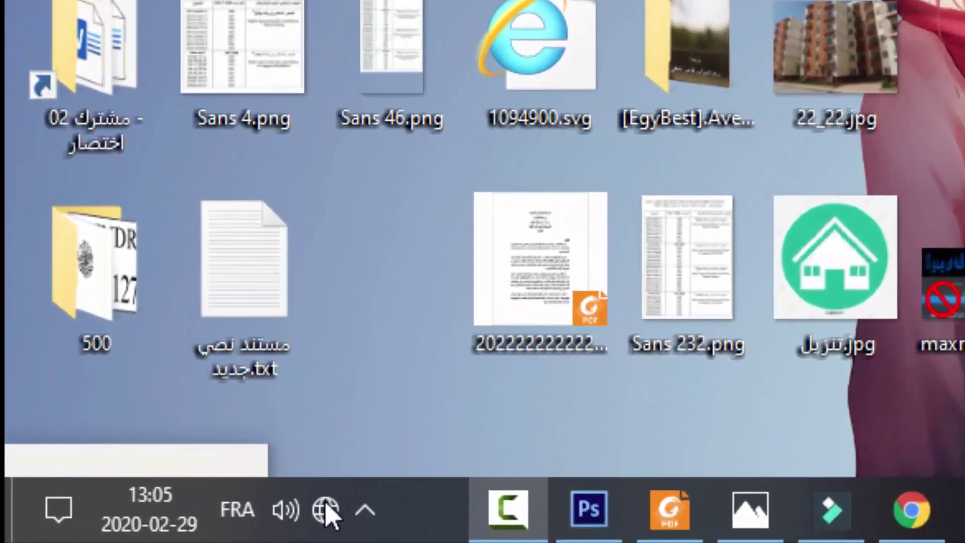
- Open the list of available Wi-Fi networks, look through it and close it
{"action": "left_click", "coordinate": [325, 513]}
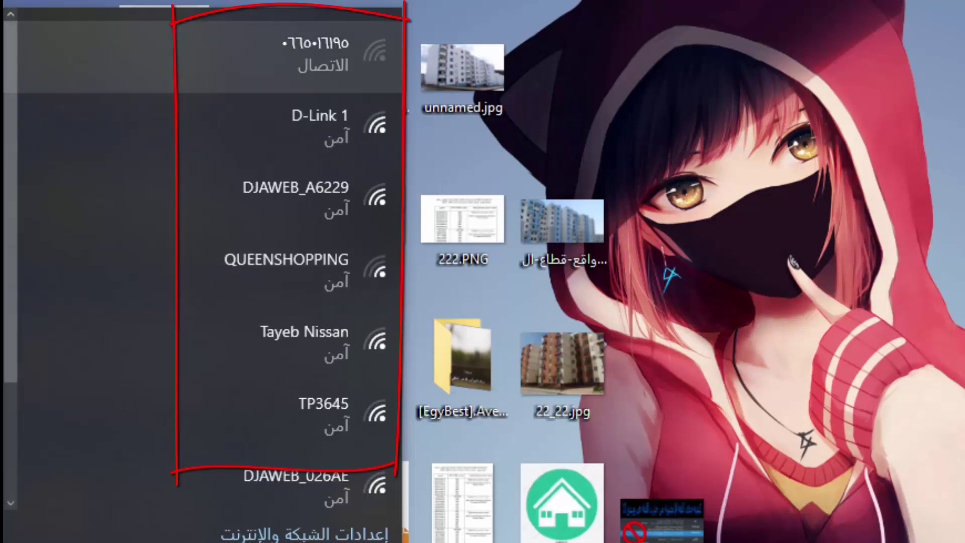
{"action": "scroll", "coordinate": [201, 256], "scroll_direction": "down", "scroll_amount": 2}
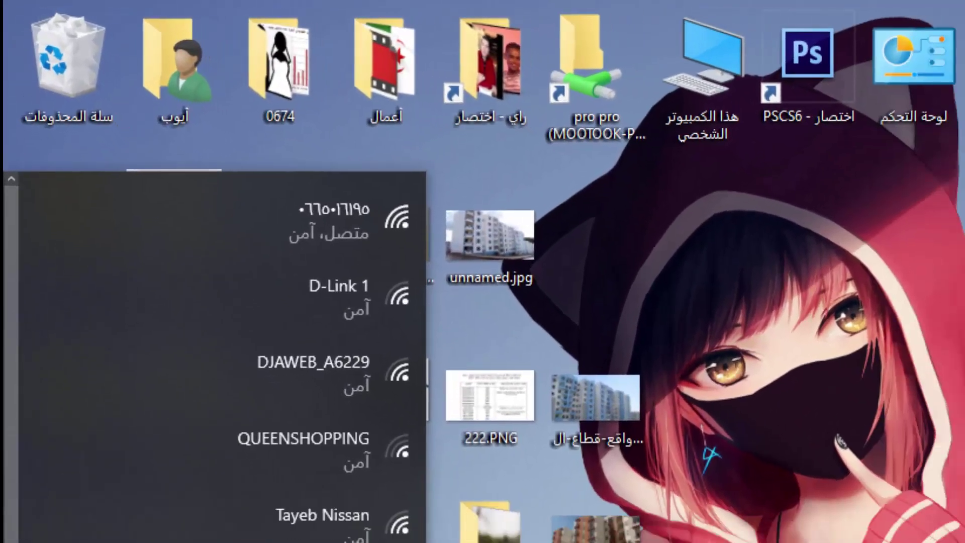
{"action": "left_click", "coordinate": [765, 424]}
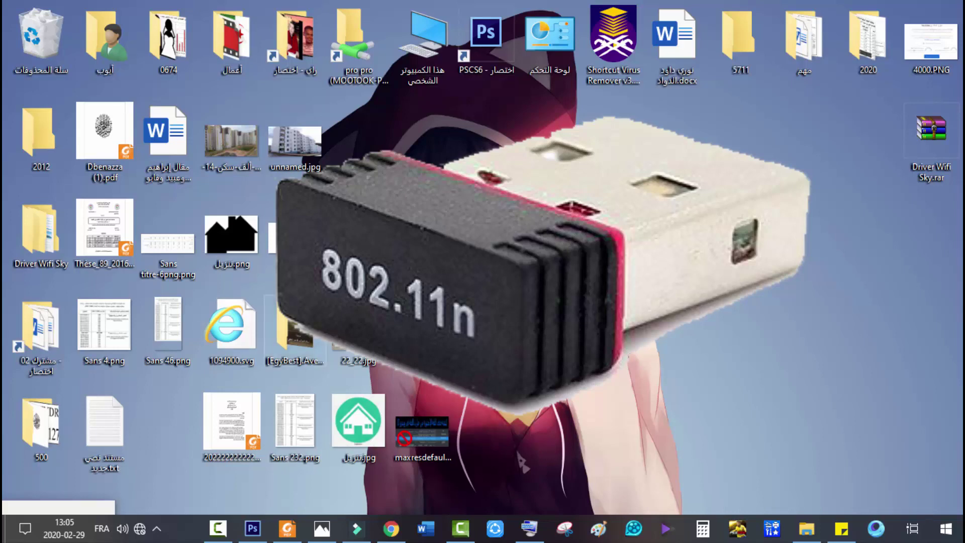
- Reopen the Wi-Fi network list until it refreshes and check all detected networks, down to the hidden one
{"action": "left_click", "coordinate": [140, 529]}
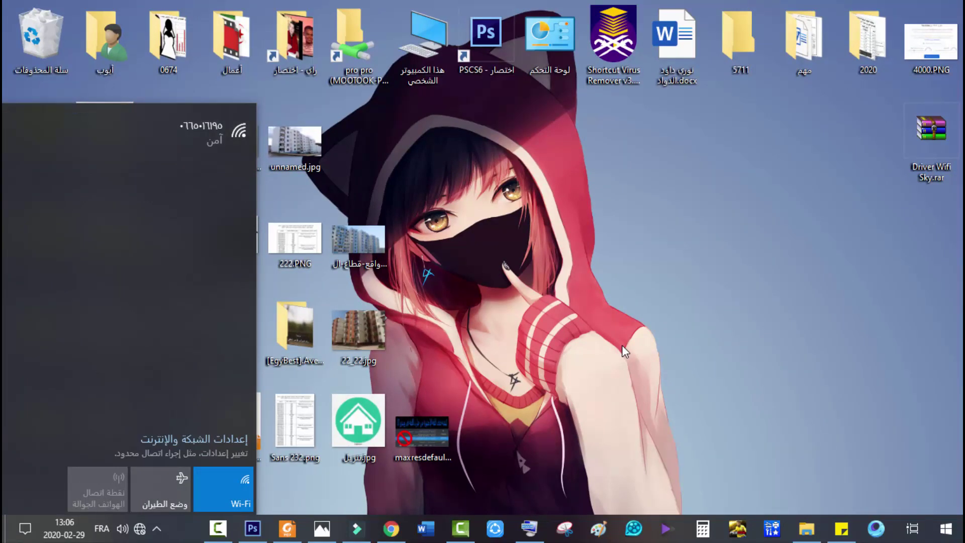
{"action": "left_click", "coordinate": [623, 345]}
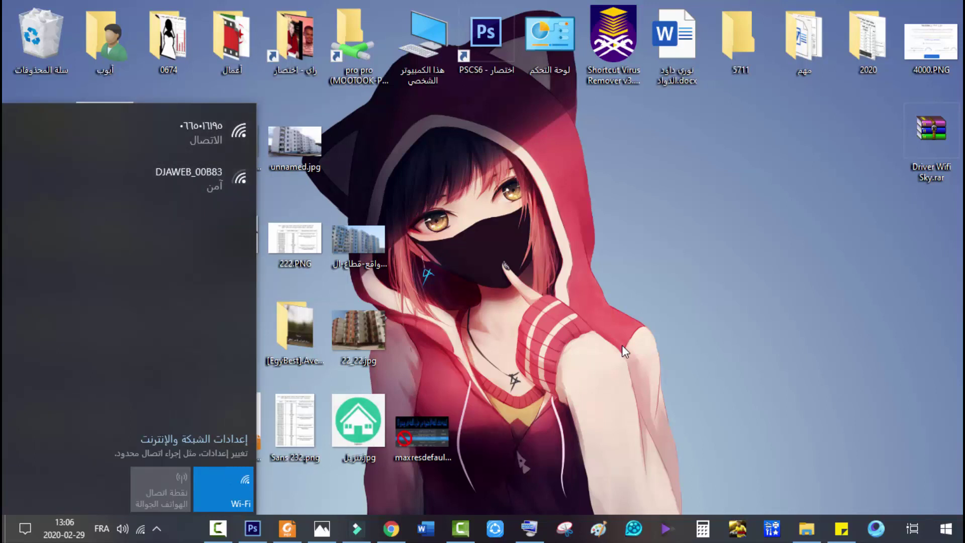
{"action": "key", "text": "Escape"}
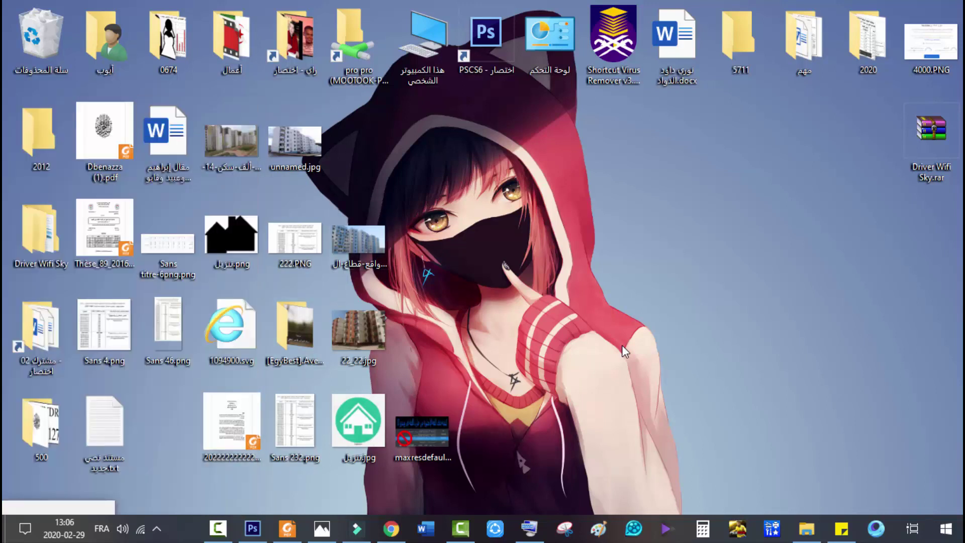
{"action": "key", "text": "Return"}
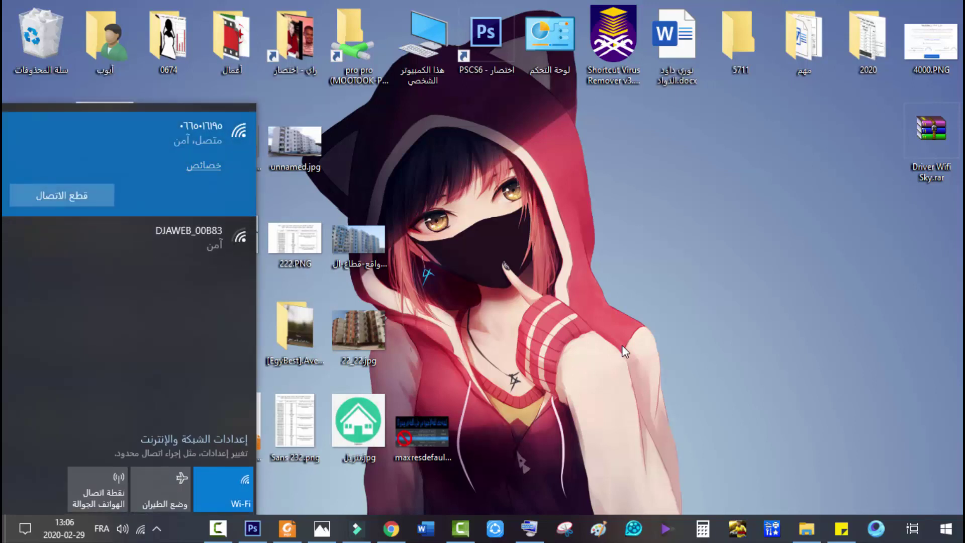
{"action": "key", "text": "Escape"}
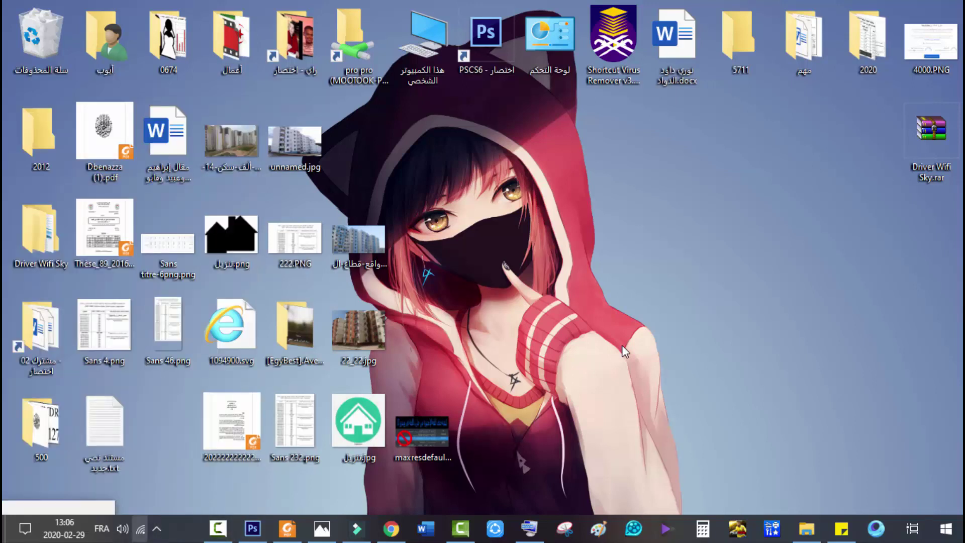
{"action": "key", "text": "Return"}
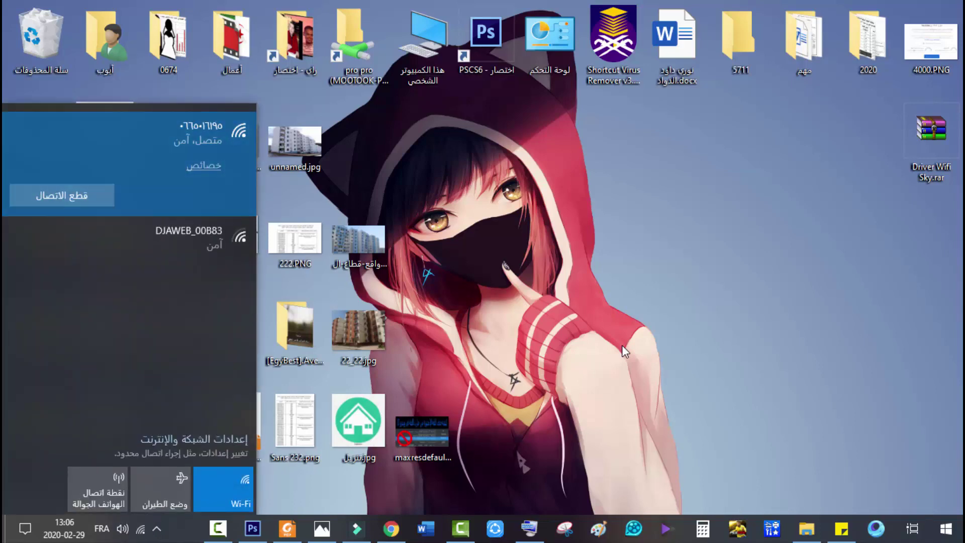
{"action": "key", "text": "Escape"}
{"action": "key", "text": "Return"}
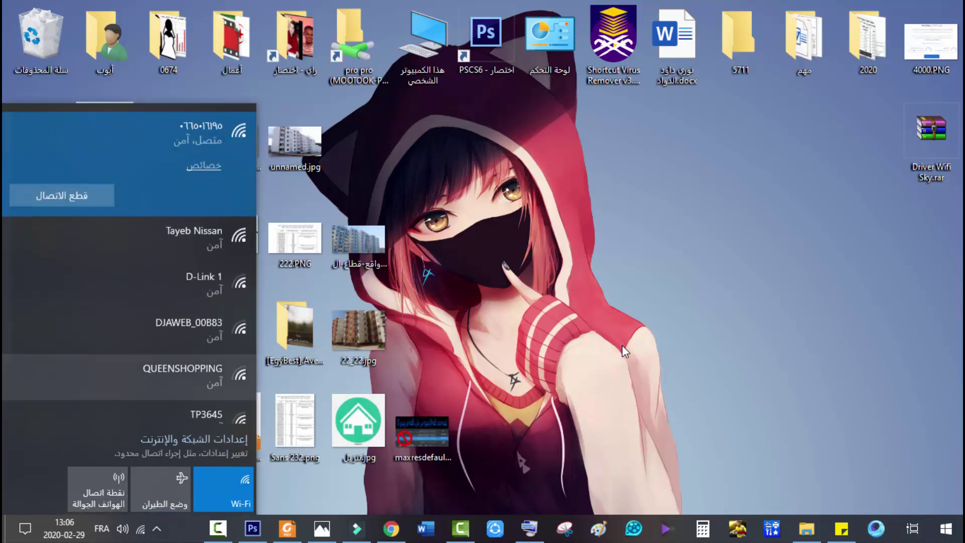
{"action": "scroll", "coordinate": [128, 259], "scroll_direction": "down", "scroll_amount": 3}
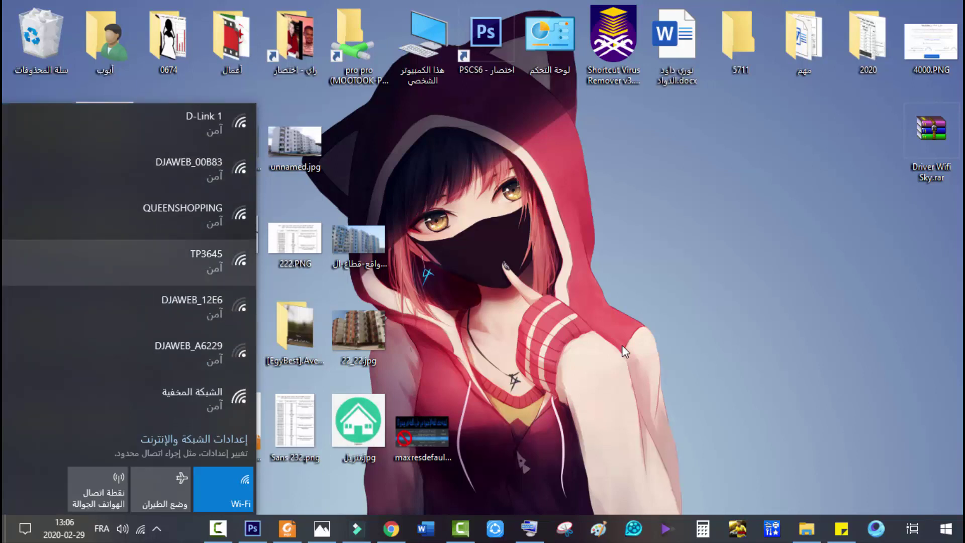
{"action": "scroll", "coordinate": [131, 261], "scroll_direction": "up", "scroll_amount": 5}
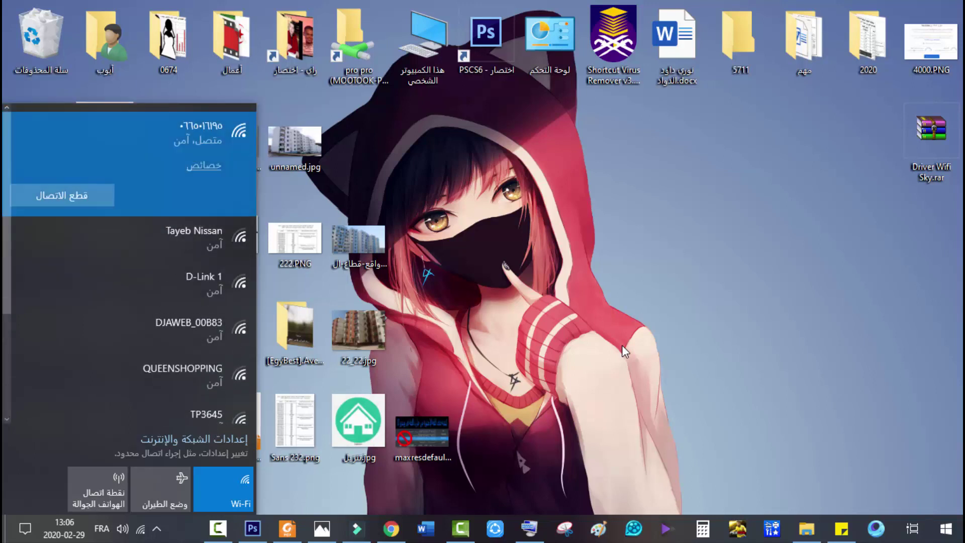
{"action": "scroll", "coordinate": [131, 261], "scroll_direction": "down", "scroll_amount": 5}
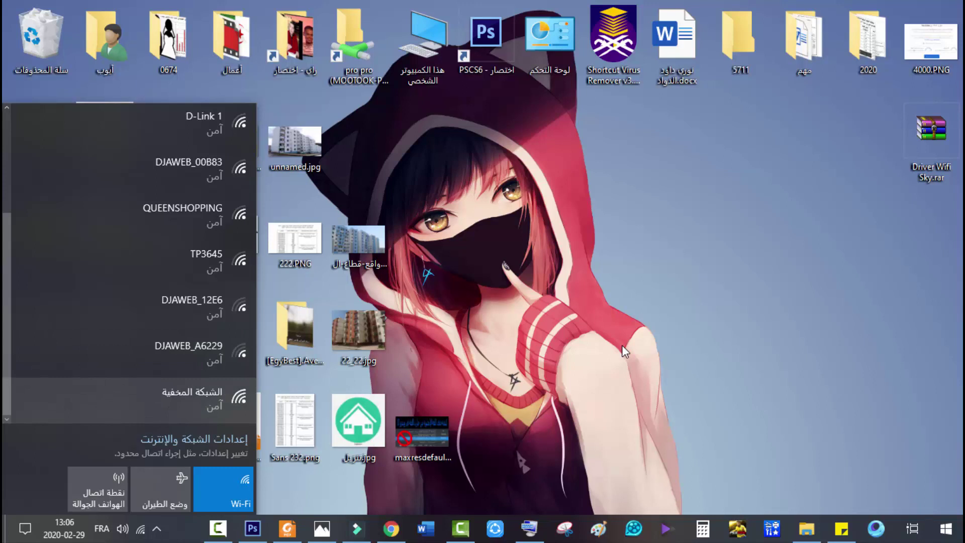
{"action": "key", "text": "Return"}
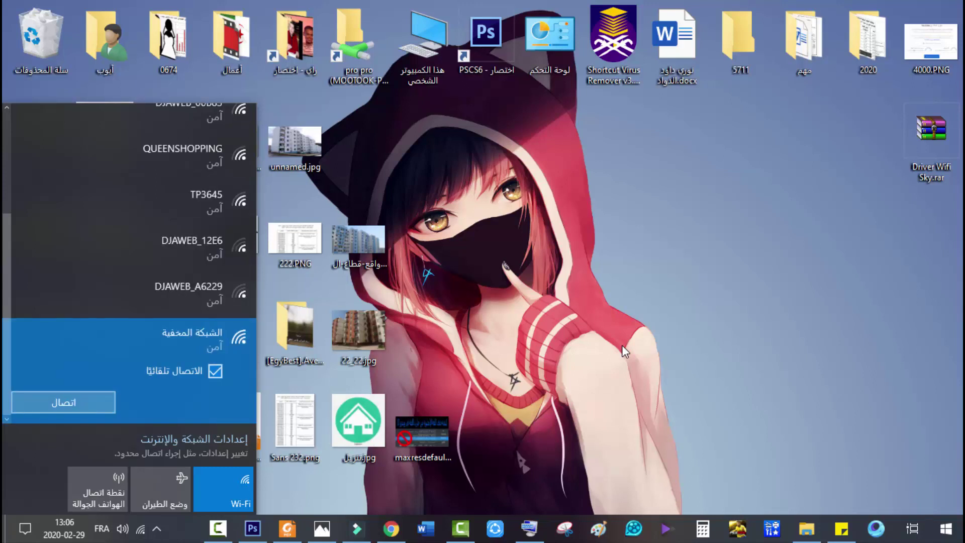
{"action": "key", "text": "Return"}
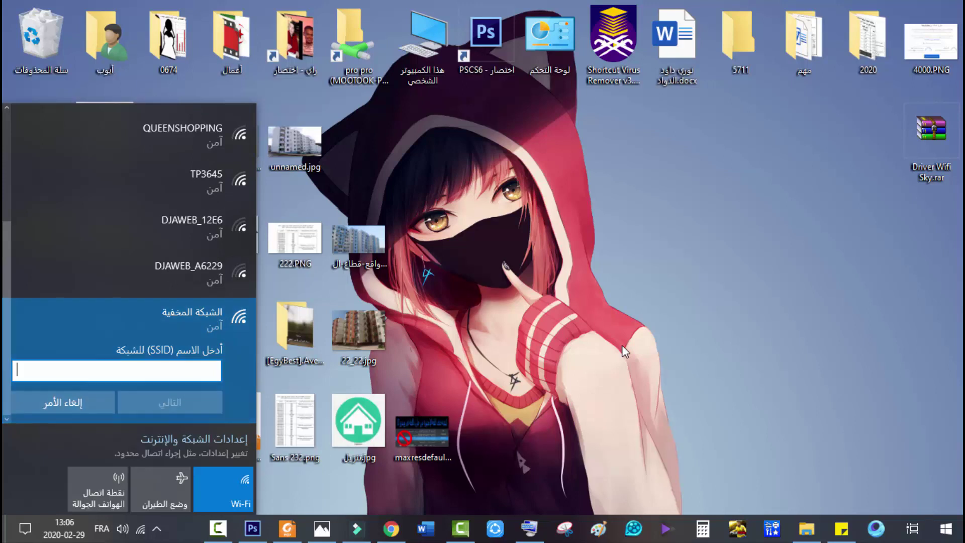
{"action": "key", "text": "Tab"}
{"action": "key", "text": "shift+Tab"}
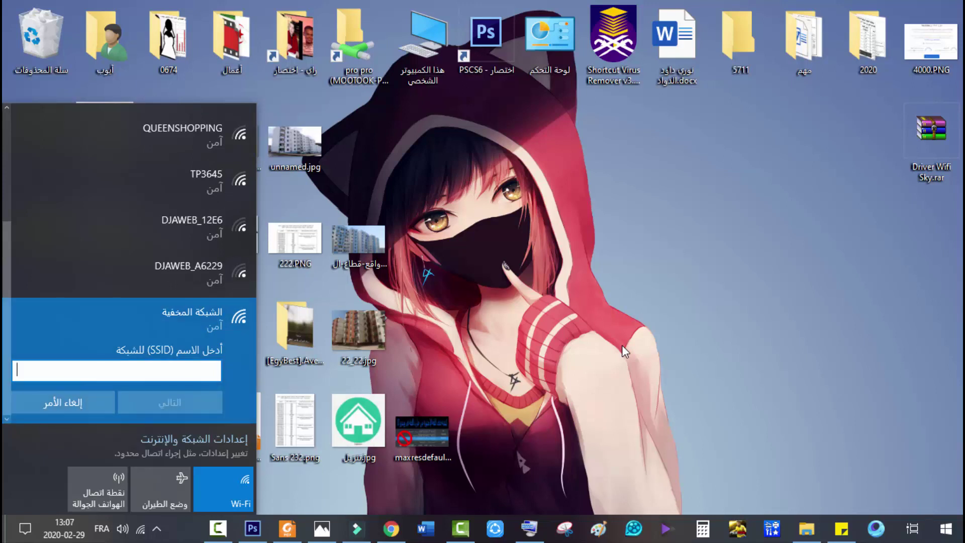
{"action": "key", "text": "Tab"}
{"action": "key", "text": "shift+Tab"}
{"action": "key", "text": "Tab"}
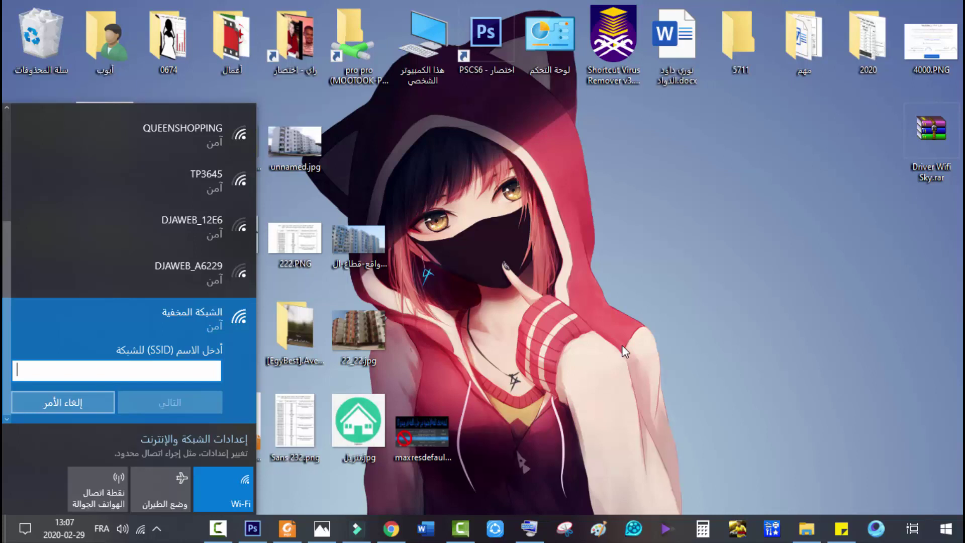
{"action": "key", "text": "Tab"}
{"action": "key", "text": "Return"}
{"action": "key", "text": "Escape"}
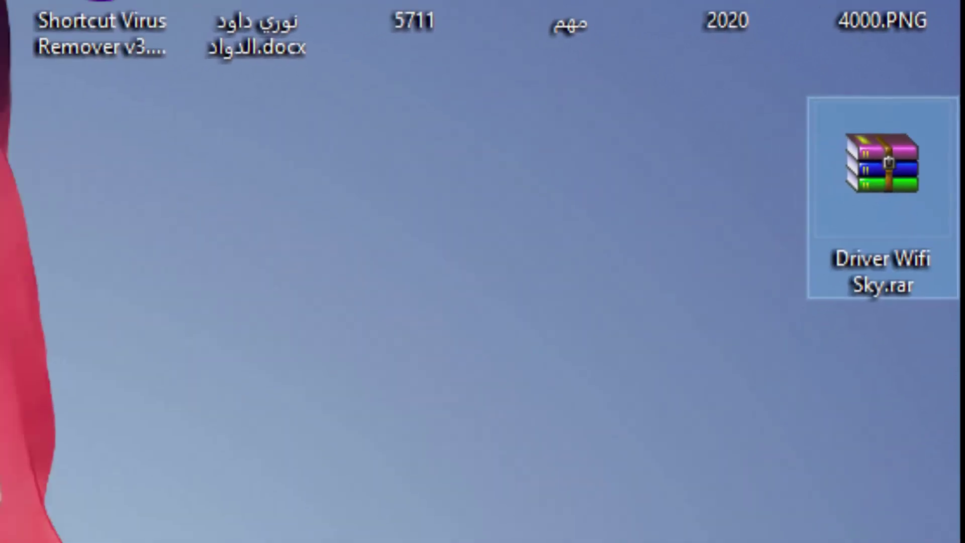
- Extract the Driver Wifi Sky.rar archive into its default Driver Wifi Sky folder on the desktop, answering the file replacement request
{"action": "right_click", "coordinate": [882, 215]}
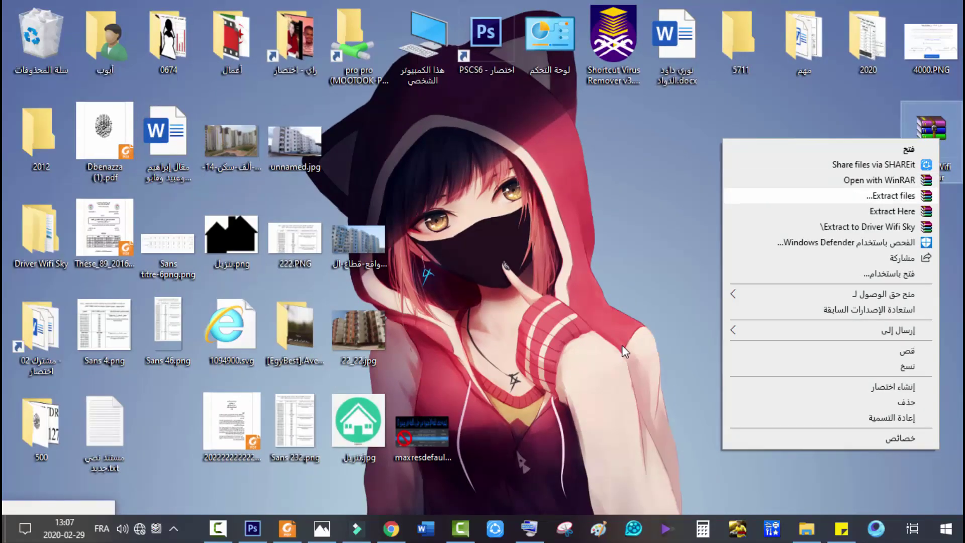
{"action": "key", "text": "Return"}
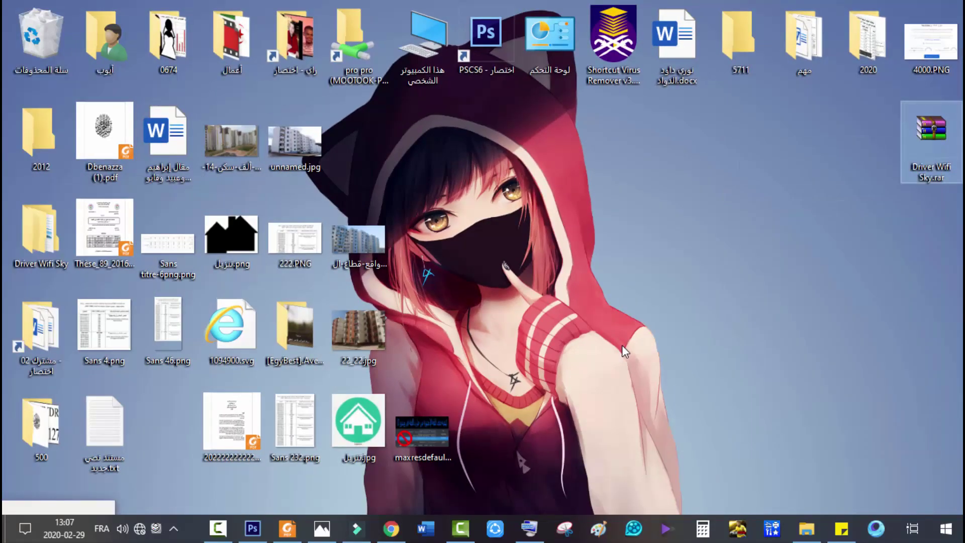
{"action": "key", "text": "Return"}
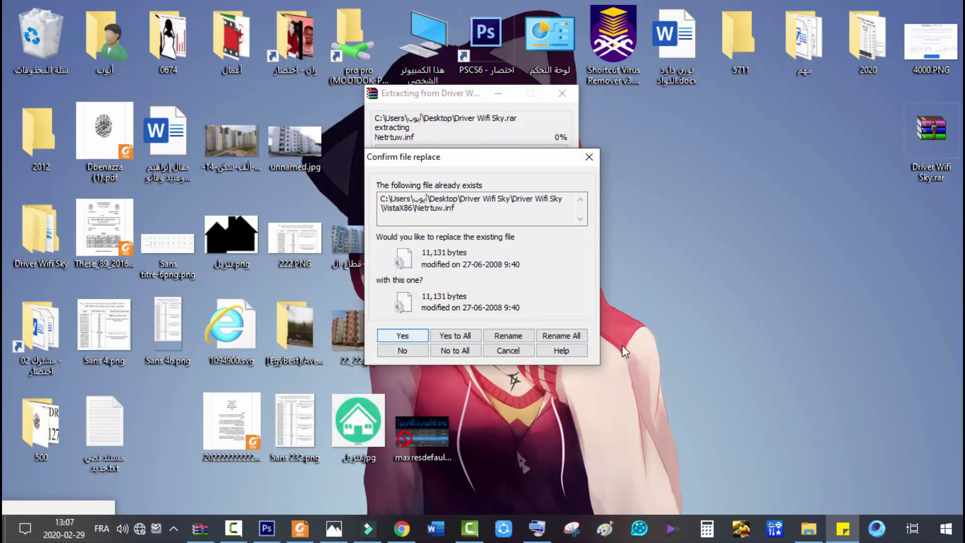
{"action": "key", "text": "Tab"}
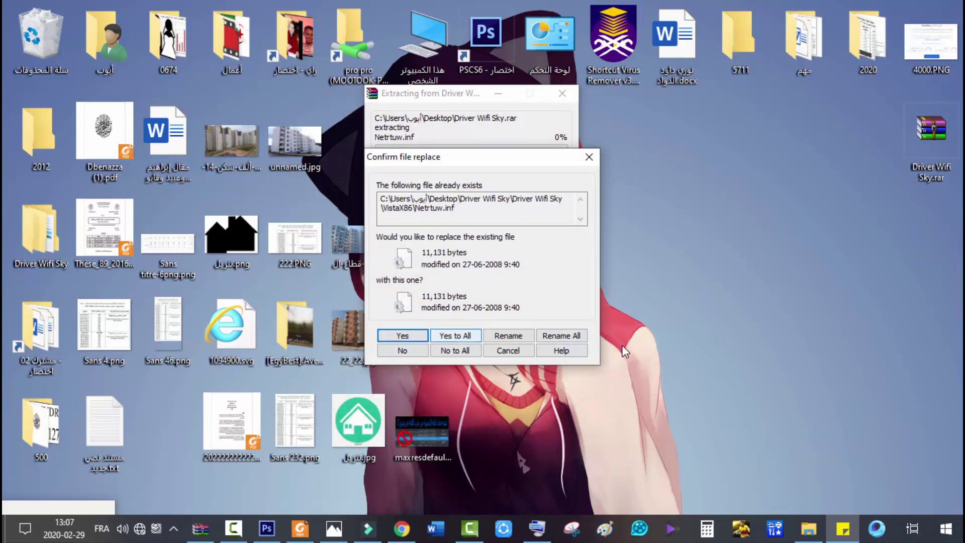
{"action": "key", "text": "Return"}
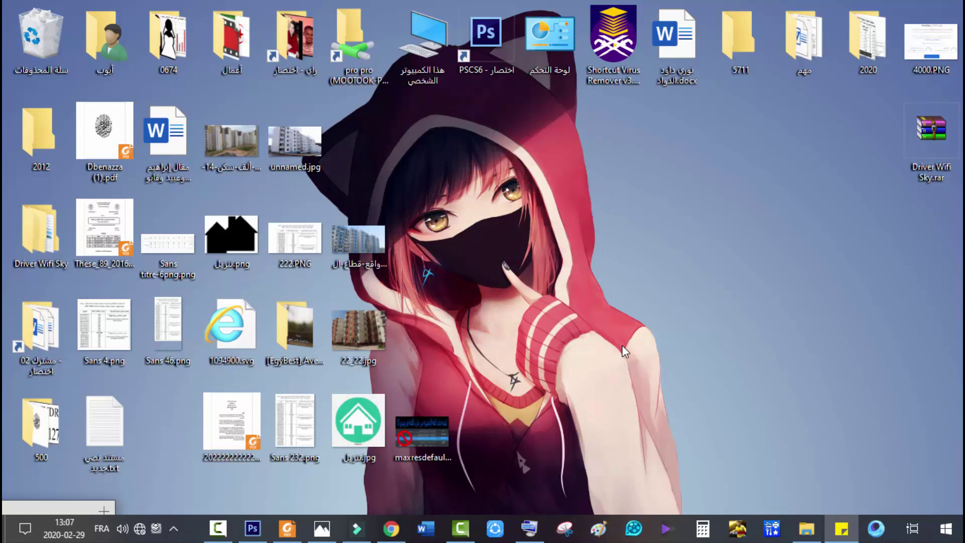
{"action": "right_click", "coordinate": [622, 345]}
{"action": "key", "text": "e"}
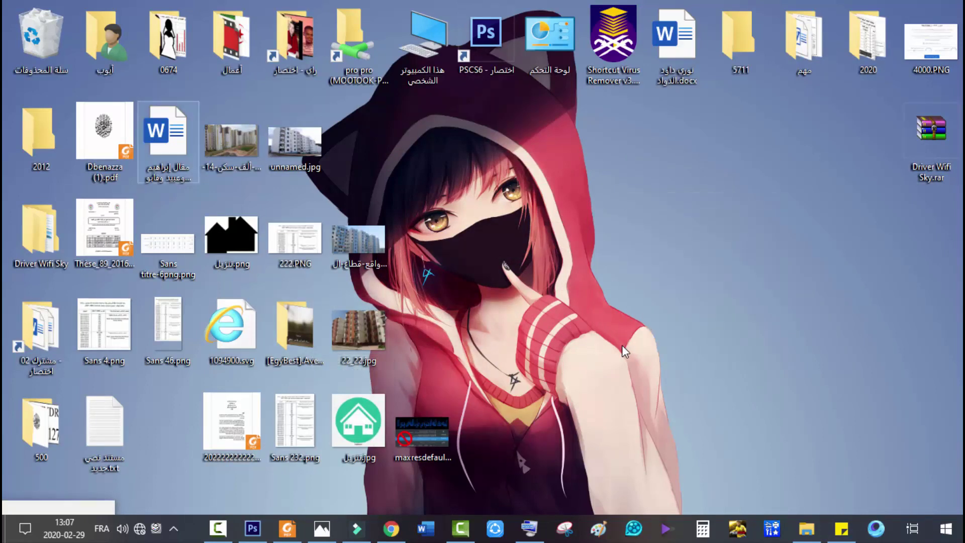
{"action": "key", "text": "Left"}
{"action": "key", "text": "Left"}
{"action": "key", "text": "Right"}
{"action": "key", "text": "Right"}
{"action": "key", "text": "Down"}
{"action": "key", "text": "Right"}
{"action": "key", "text": "Right"}
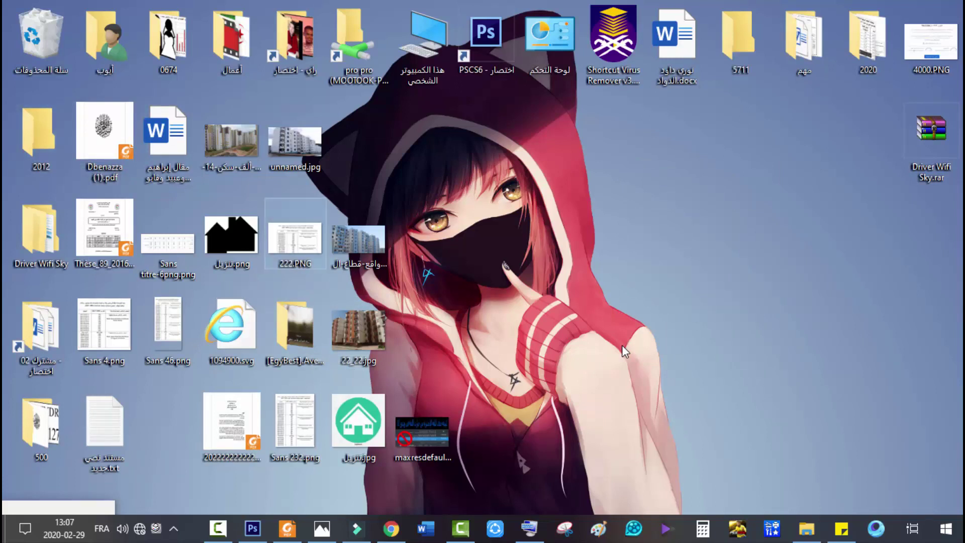
{"action": "key", "text": "ctrl+space"}
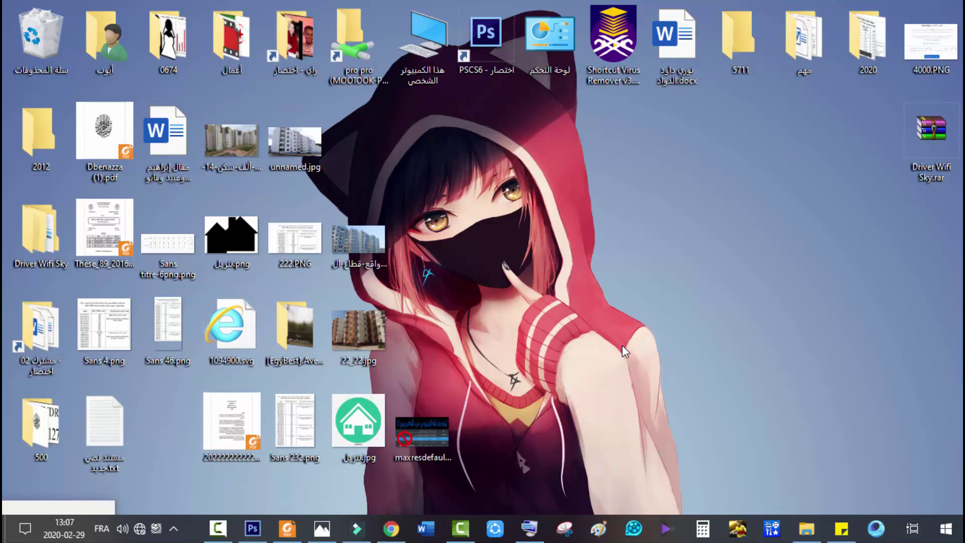
- Rename the Driver Wifi Sky.rar archive on the desktop to Driver 5Wifi Sky.rar
{"action": "key", "text": "ctrl+Up"}
{"action": "key", "text": "ctrl+Right"}
{"action": "key", "text": "ctrl+Right"}
{"action": "key", "text": "ctrl+Right"}
{"action": "key", "text": "ctrl+Right"}
{"action": "key", "text": "ctrl+Right"}
{"action": "key", "text": "ctrl+Right"}
{"action": "key", "text": "ctrl+Right"}
{"action": "key", "text": "ctrl+Right"}
{"action": "key", "text": "ctrl+Right"}
{"action": "key", "text": "ctrl+Right"}
{"action": "key", "text": "ctrl+Down"}
{"action": "key", "text": "ctrl+Right"}
{"action": "key", "text": "ctrl+space"}
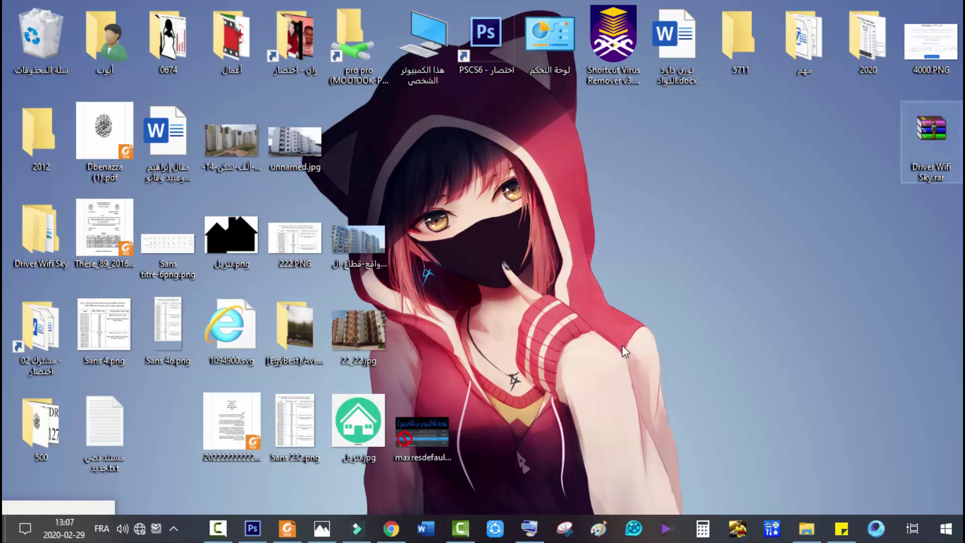
{"action": "key", "text": "shift+F10"}
{"action": "key", "text": "m"}
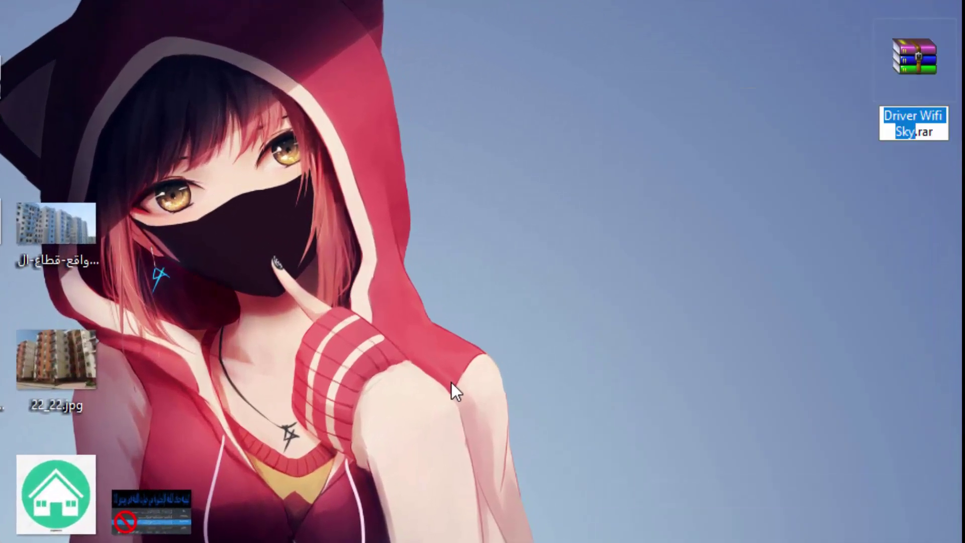
{"action": "key", "text": "Up"}
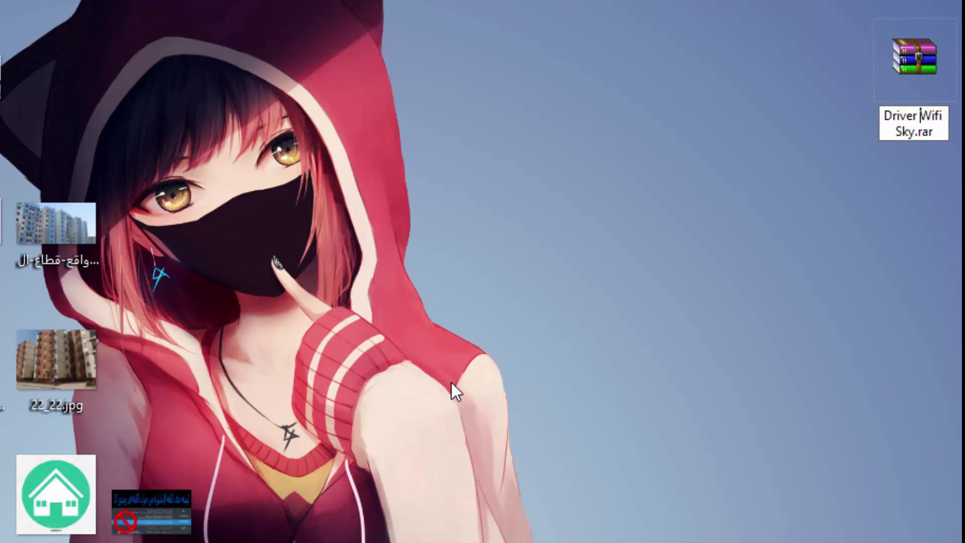
{"action": "type", "text": "5"}
{"action": "key", "text": "Return"}
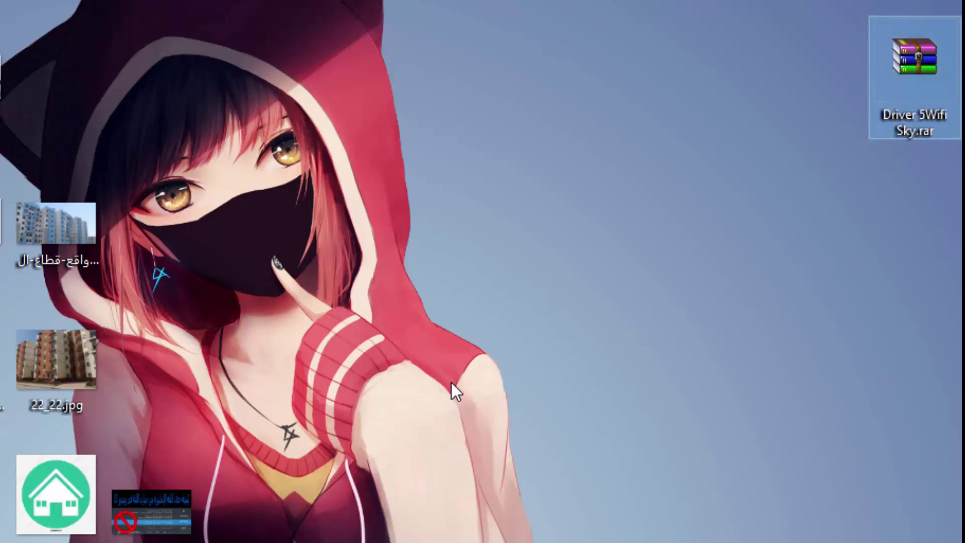
- Extract Driver 5Wifi Sky.rar with WinRAR into a Driver 5Wifi Sky folder on the desktop, keeping the default extraction options
{"action": "key", "text": "shift+F10"}
{"action": "key", "text": "Down"}
{"action": "key", "text": "Down"}
{"action": "key", "text": "Down"}
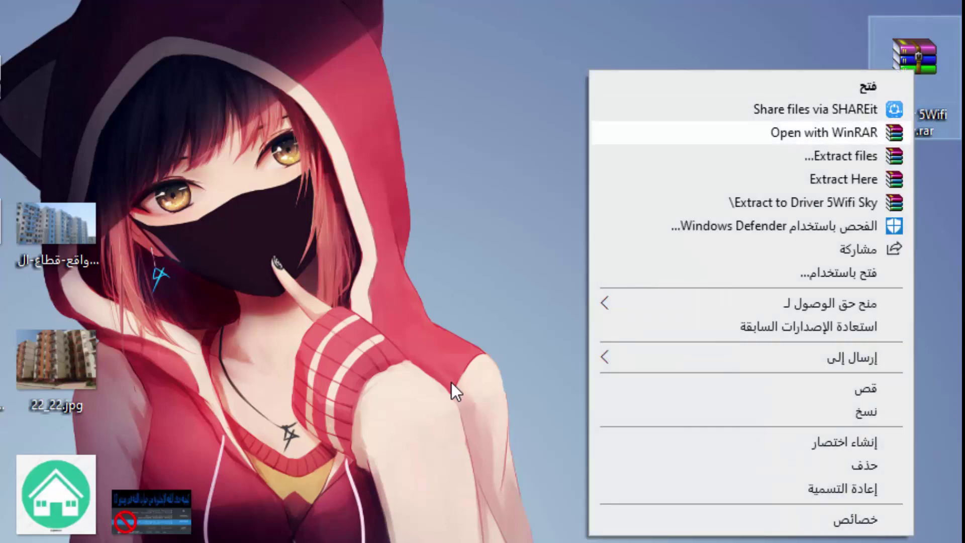
{"action": "key", "text": "Down"}
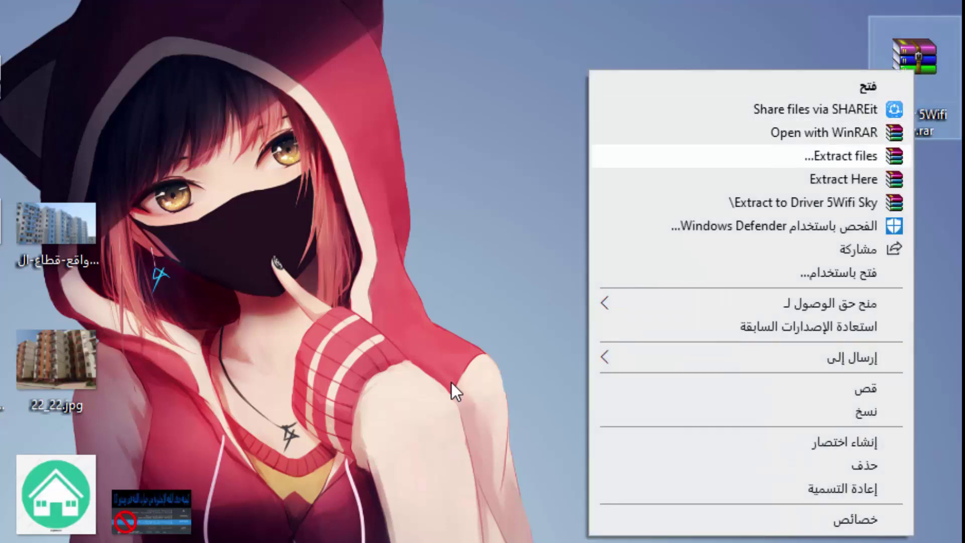
{"action": "key", "text": "Return"}
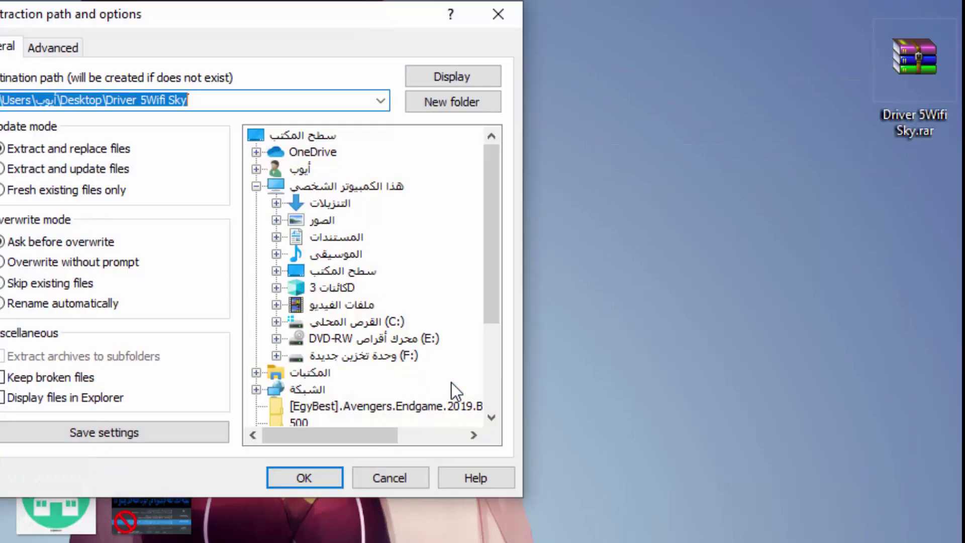
{"action": "key", "text": "Return"}
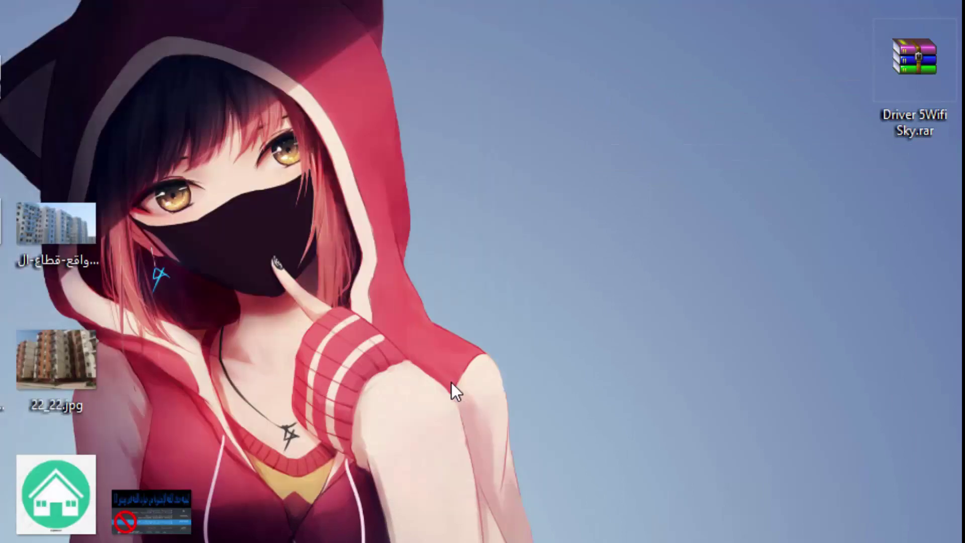
- Refresh the desktop after extracting the driver archive
{"action": "key", "text": "shift+F10"}
{"action": "key", "text": "Down"}
{"action": "key", "text": "Down"}
{"action": "key", "text": "Down"}
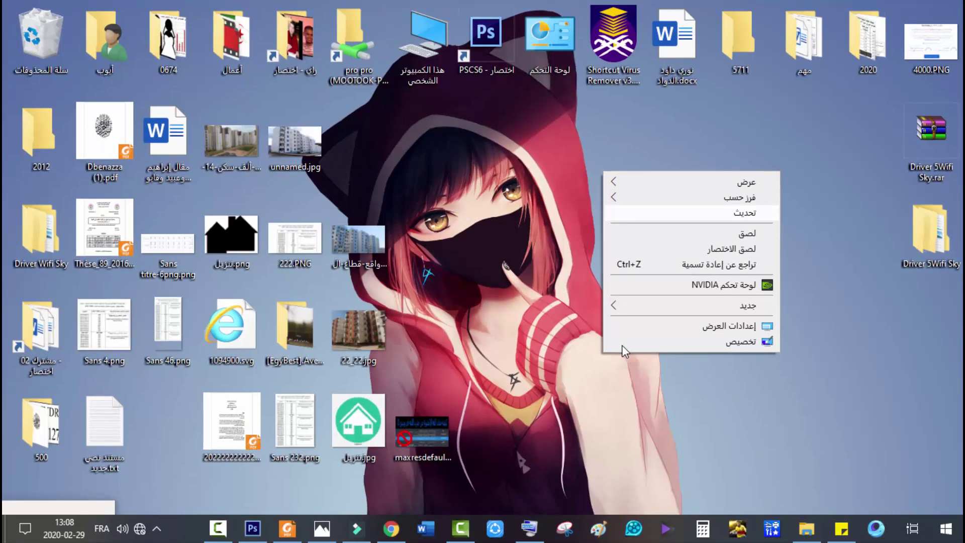
{"action": "key", "text": "Return"}
- Examine the extracted Driver 5Wifi Sky folder down to its WinX64 and WinXP2K driver subfolders, closing the window when done
{"action": "key", "text": "Return"}
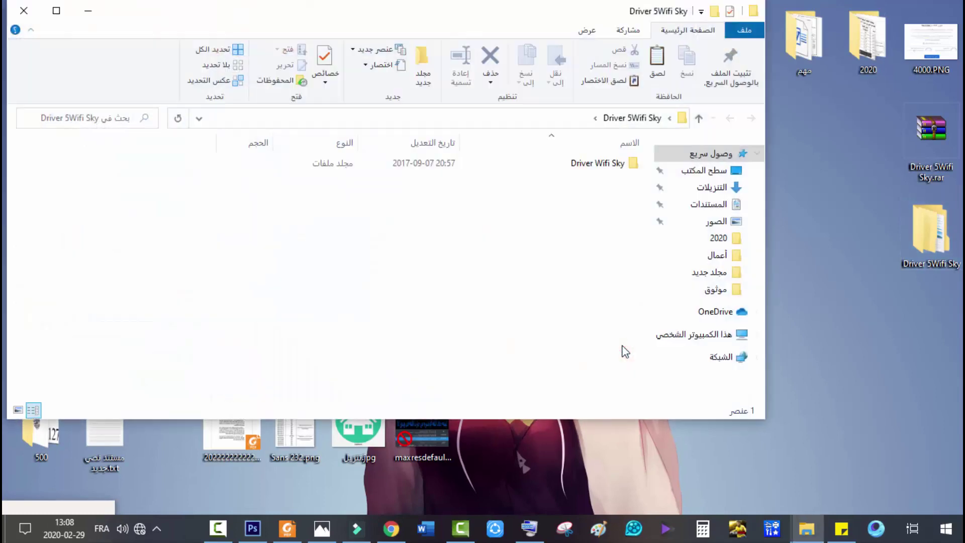
{"action": "key", "text": "Down"}
{"action": "key", "text": "Return"}
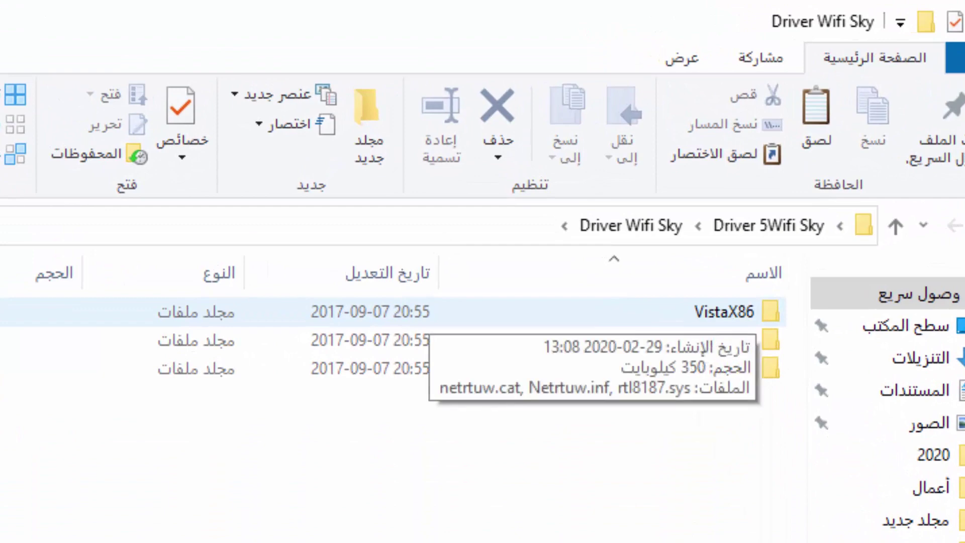
{"action": "double_click", "coordinate": [724, 340]}
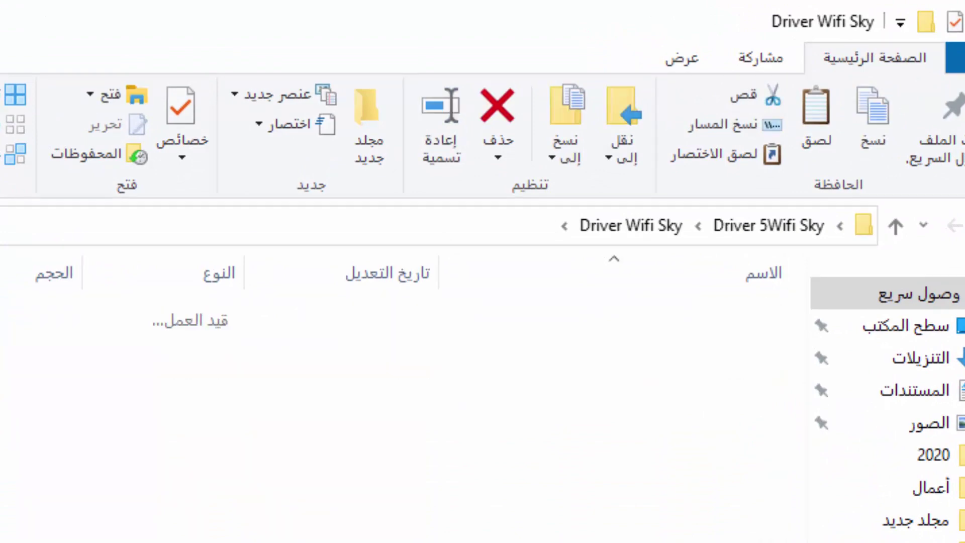
{"action": "key", "text": "BackSpace"}
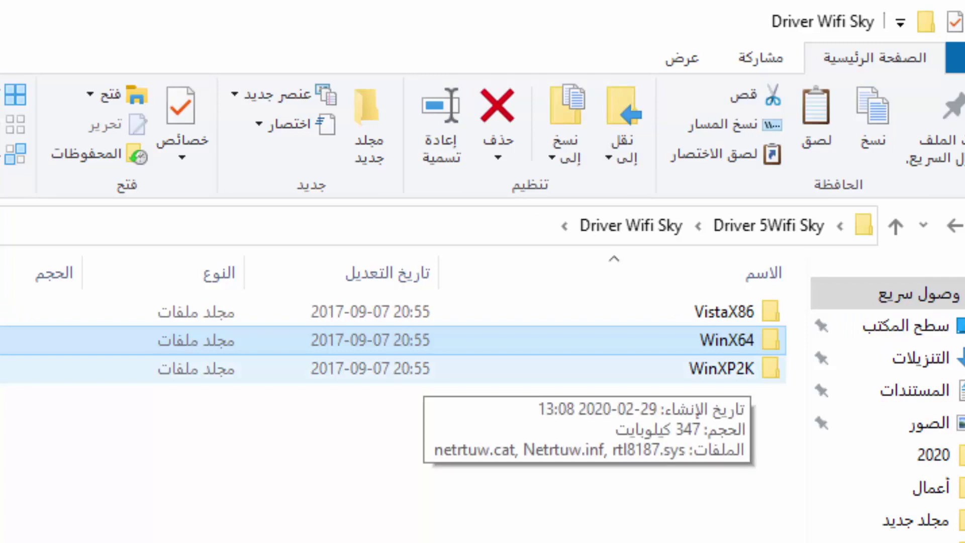
{"action": "key", "text": "Down"}
{"action": "key", "text": "Return"}
{"action": "key", "text": "BackSpace"}
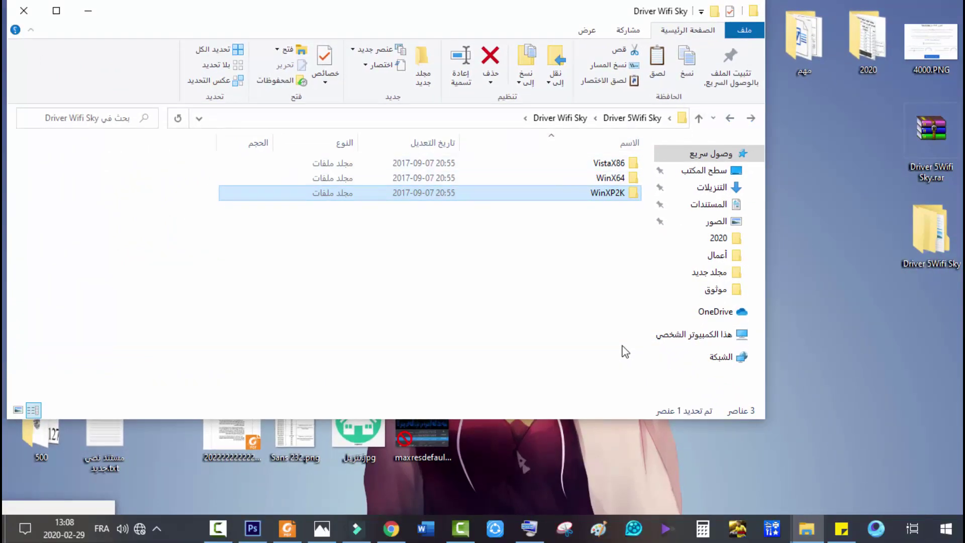
{"action": "key", "text": "alt+F4"}
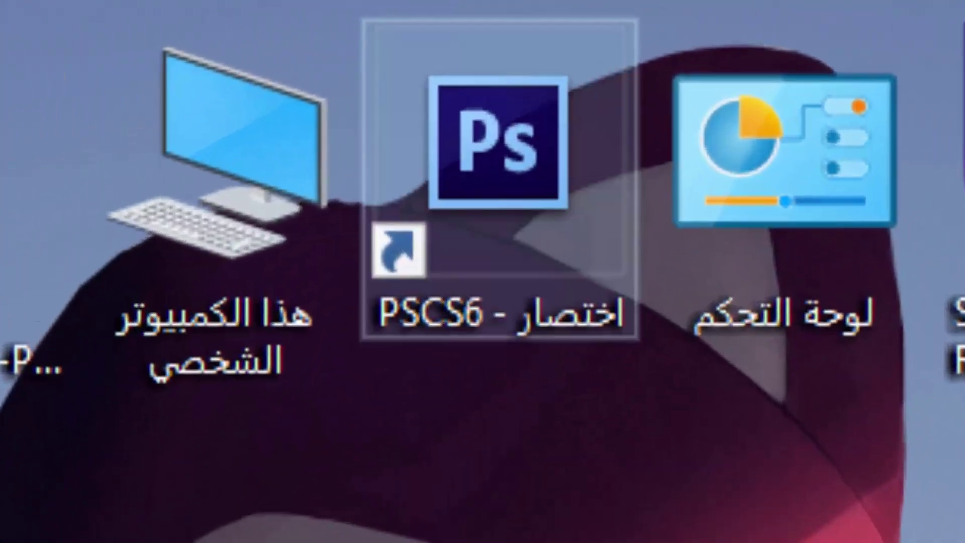
- Check the PC's system type and Windows edition in its system information, then close the opened windows
{"action": "double_click", "coordinate": [217, 166]}
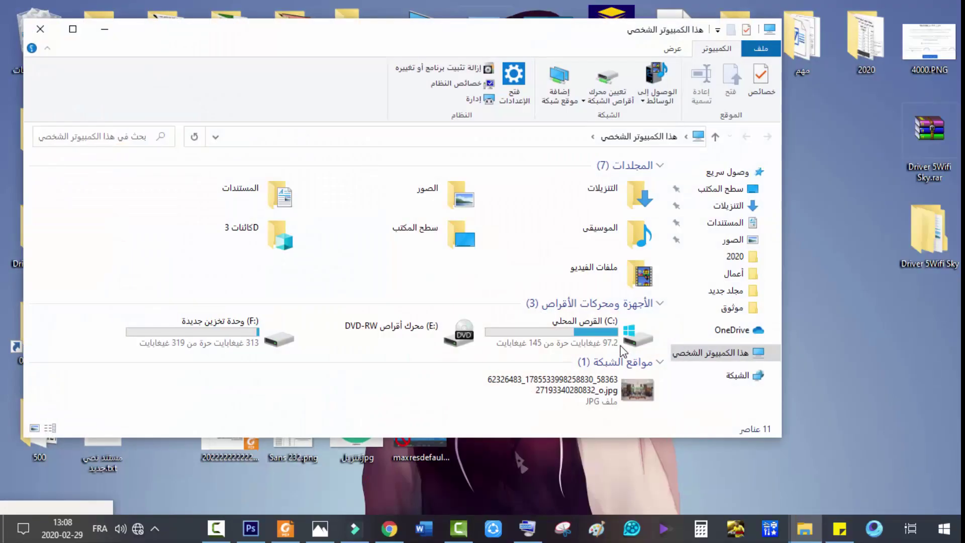
{"action": "key", "text": "super+Pause"}
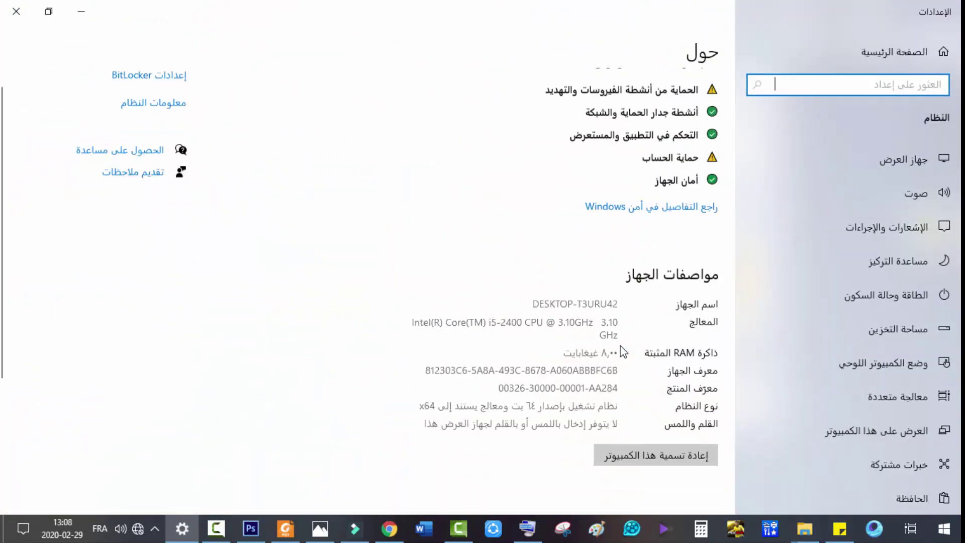
{"action": "scroll", "coordinate": [621, 346], "scroll_direction": "down", "scroll_amount": 2}
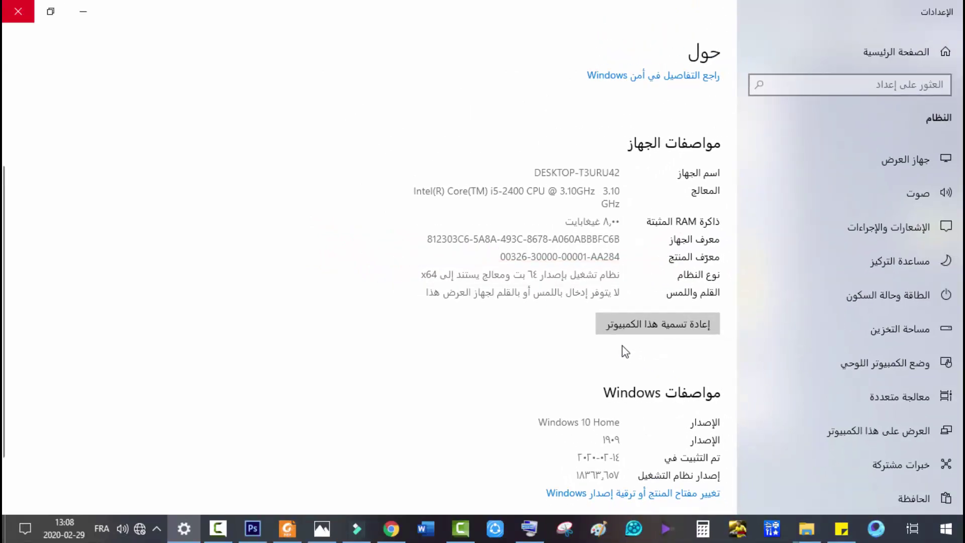
{"action": "key", "text": "alt+F4"}
{"action": "key", "text": "alt+F4"}
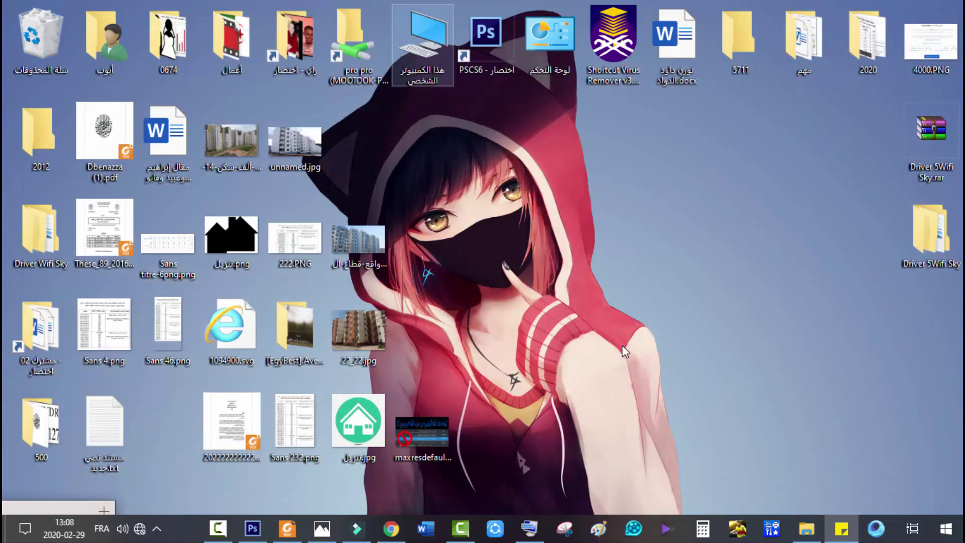
- Open Computer Management for this PC and display its Device Manager
{"action": "key", "text": "shift+F10"}
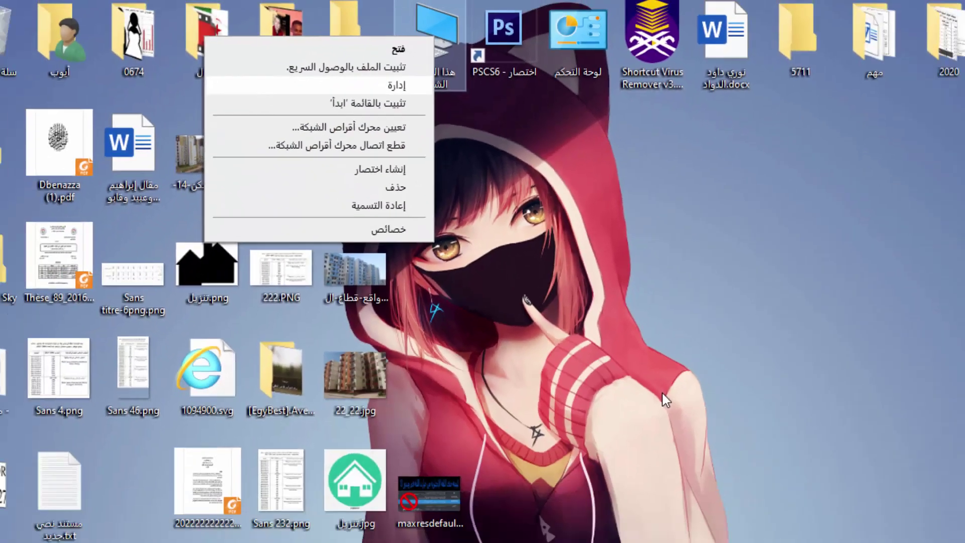
{"action": "key", "text": "Return"}
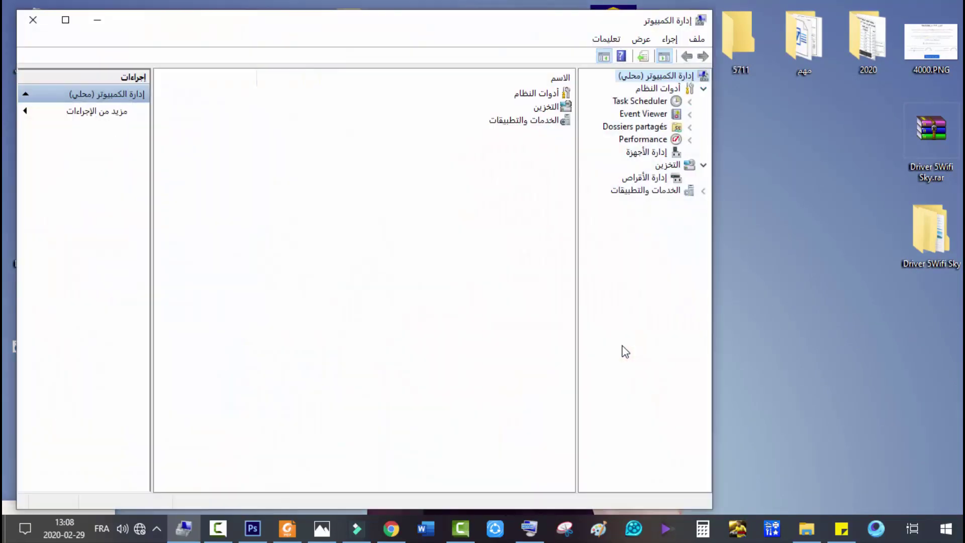
{"action": "left_click", "coordinate": [648, 152]}
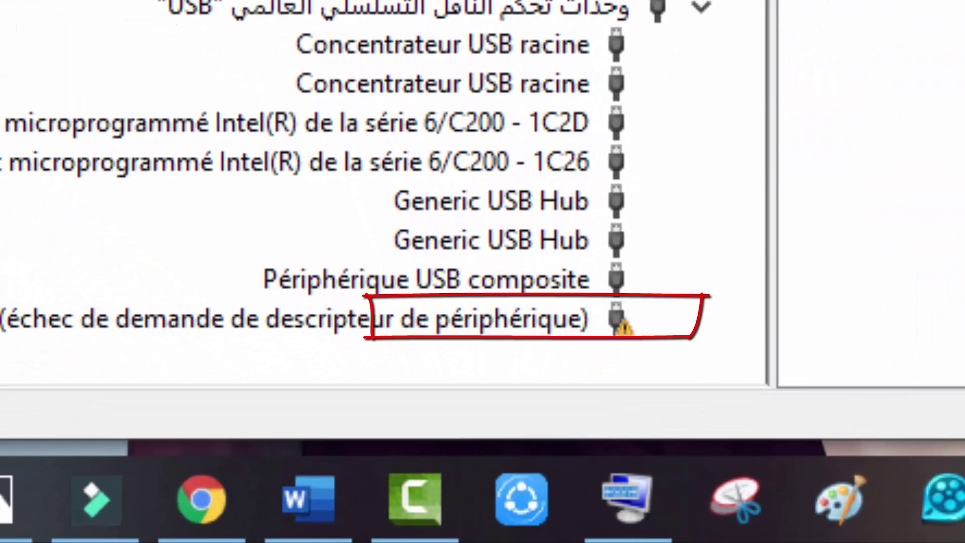
- Start a driver update for the unknown USB device flagged with a warning, choosing to browse the computer for the driver
{"action": "double_click", "coordinate": [284, 360]}
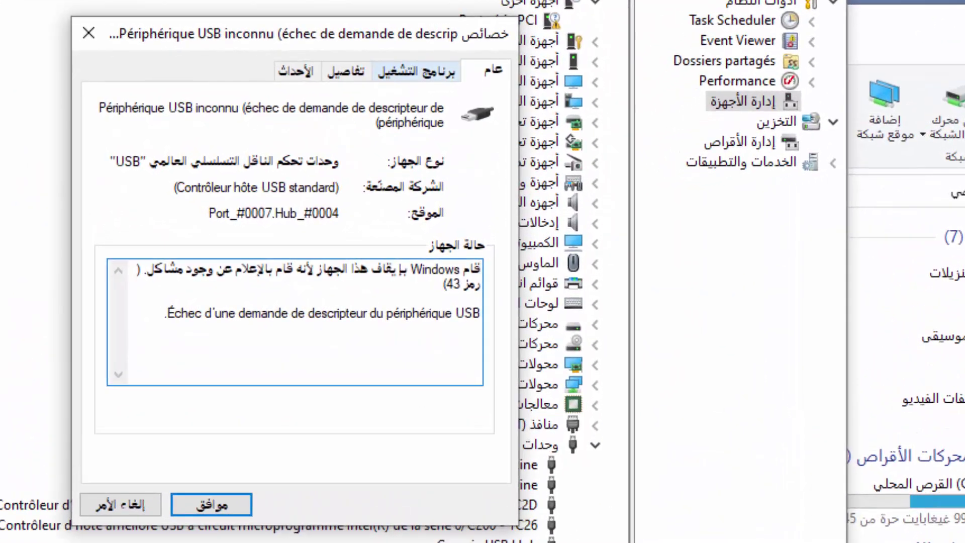
{"action": "left_click", "coordinate": [429, 20]}
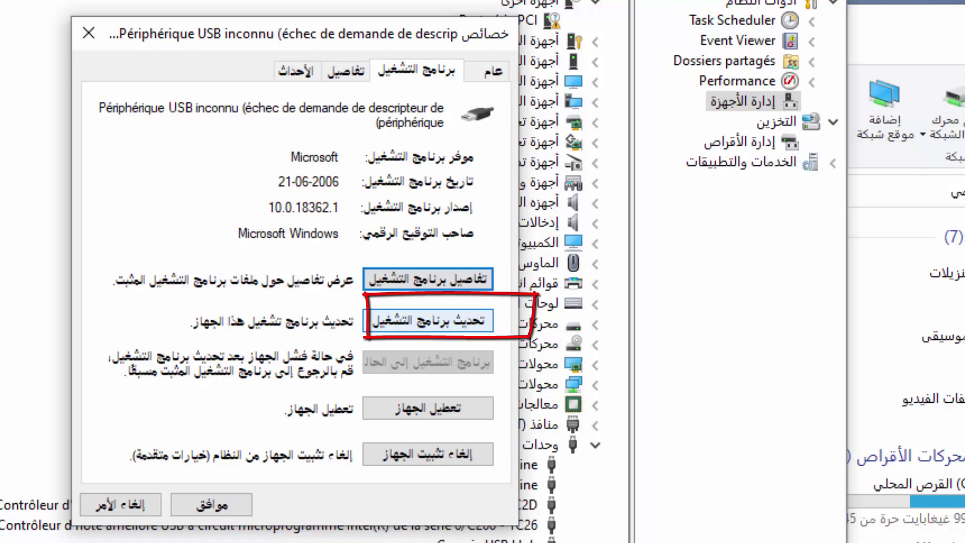
{"action": "left_click", "coordinate": [428, 321]}
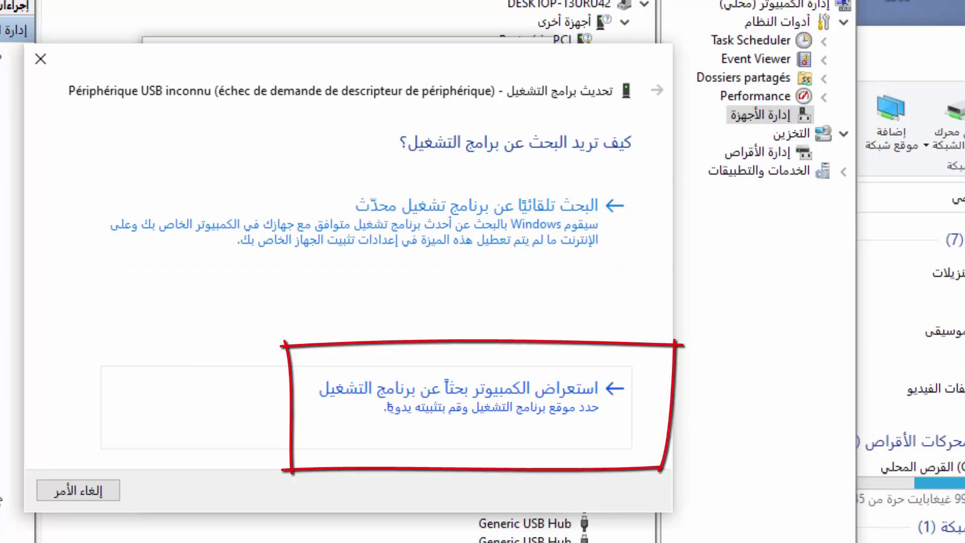
{"action": "left_click", "coordinate": [459, 397]}
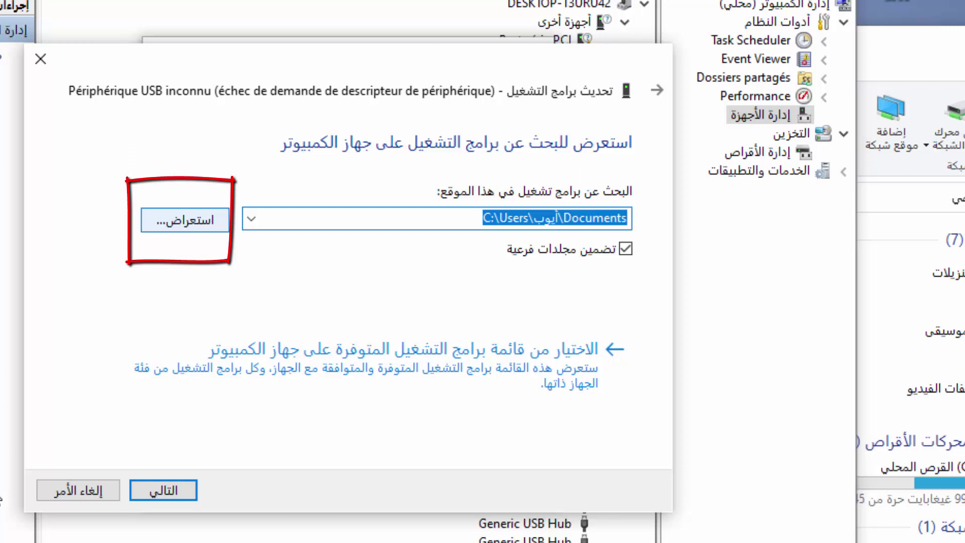
- Choose the desktop's Driver Wifi Sky folder as the driver search location and proceed with the driver update
{"action": "left_click", "coordinate": [185, 220]}
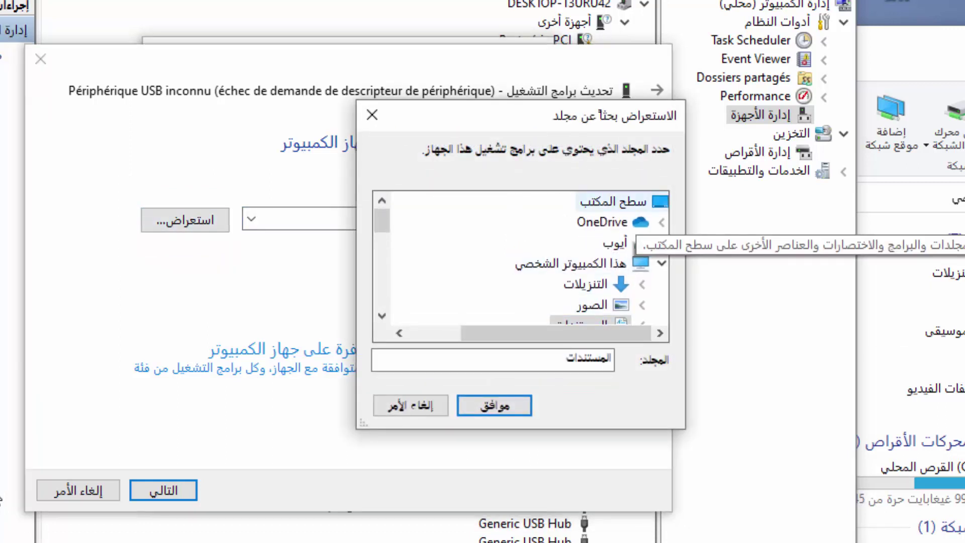
{"action": "left_click", "coordinate": [636, 203]}
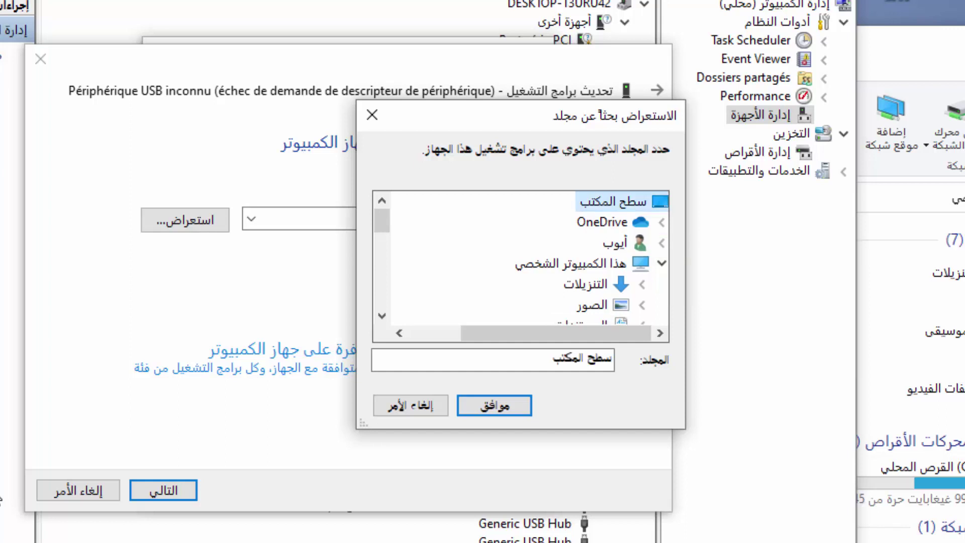
{"action": "left_click_drag", "start_coordinate": [381, 220], "coordinate": [382, 276]}
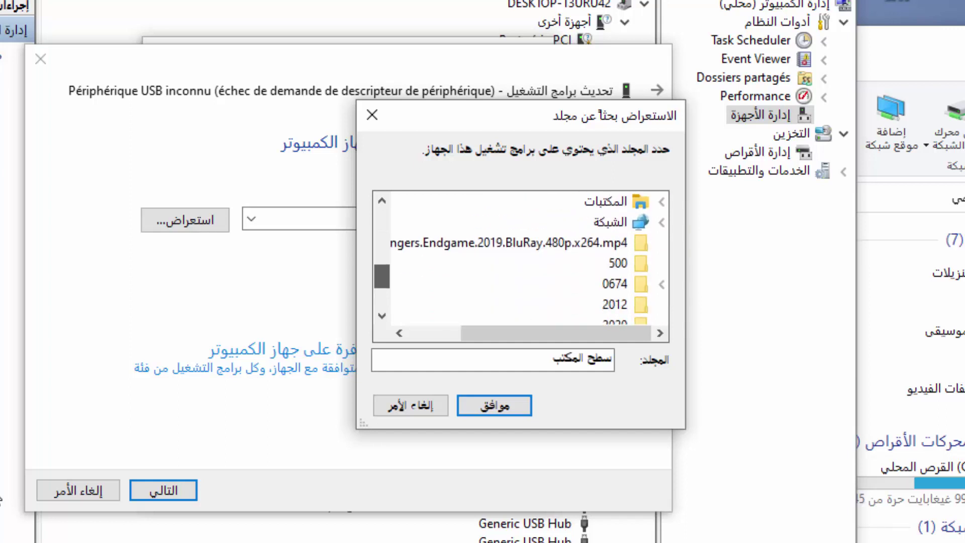
{"action": "left_click_drag", "start_coordinate": [356, 235], "coordinate": [271, 239]}
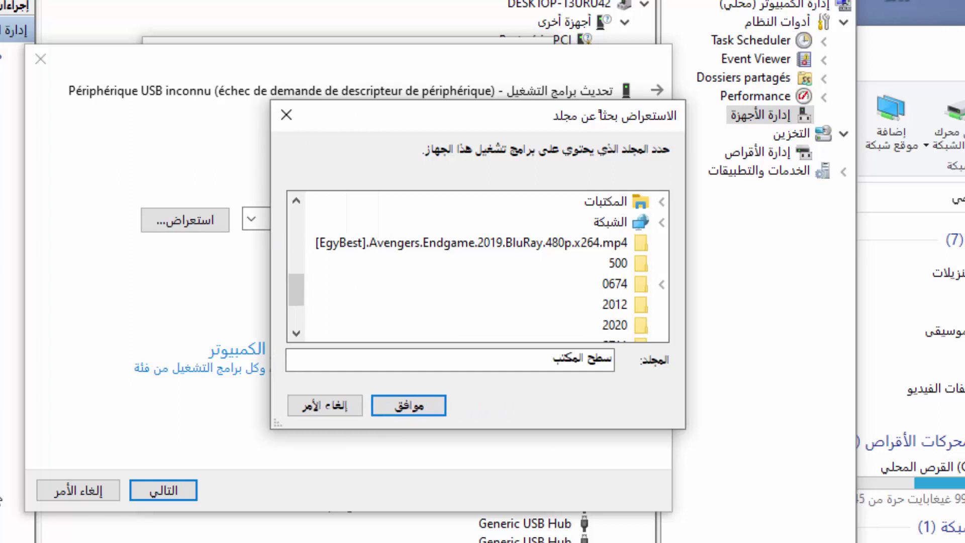
{"action": "scroll", "coordinate": [629, 271], "scroll_direction": "down", "scroll_amount": 1}
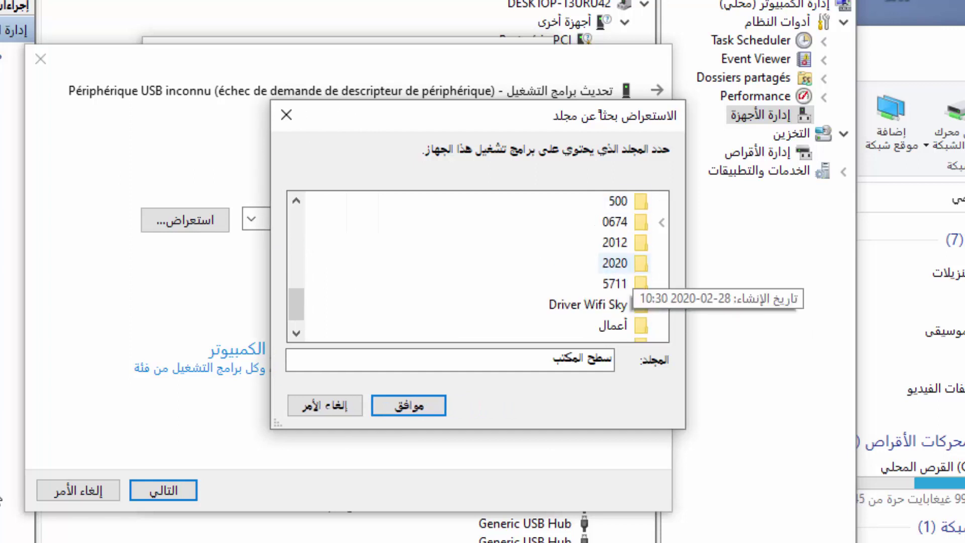
{"action": "left_click", "coordinate": [623, 304]}
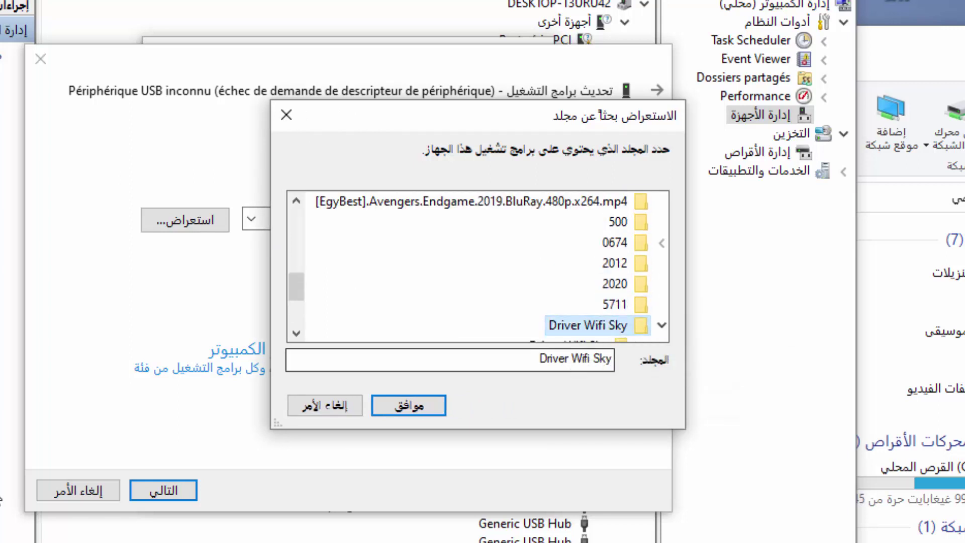
{"action": "left_click", "coordinate": [408, 405]}
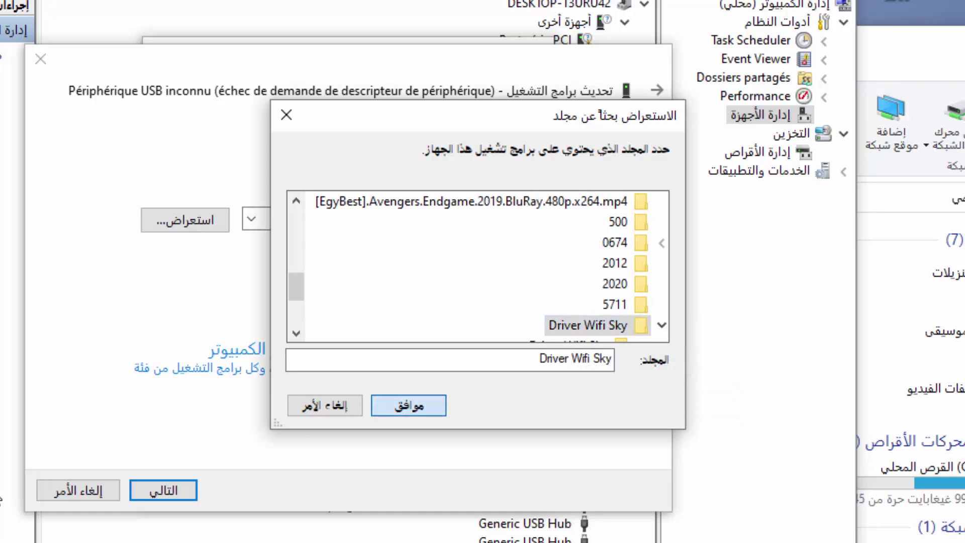
{"action": "left_click", "coordinate": [164, 490]}
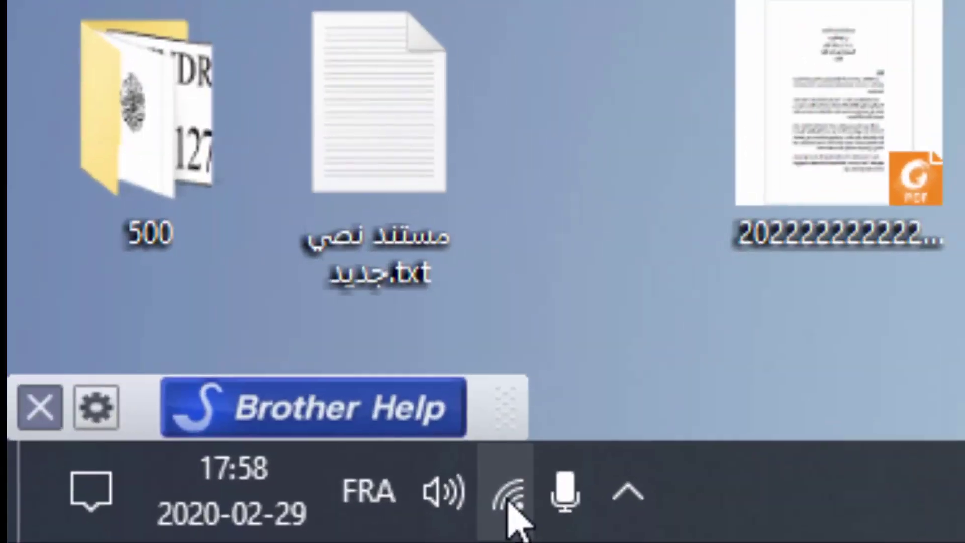
- Check the connected Wi-Fi network and all detected networks down to the hidden one, then close the network list
{"action": "left_click", "coordinate": [508, 503]}
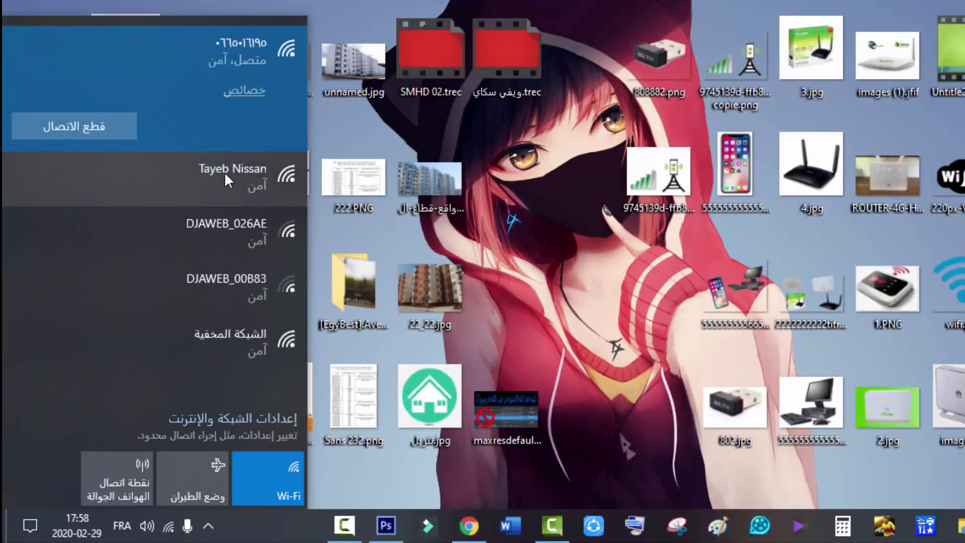
{"action": "scroll", "coordinate": [237, 307], "scroll_direction": "down", "scroll_amount": 2}
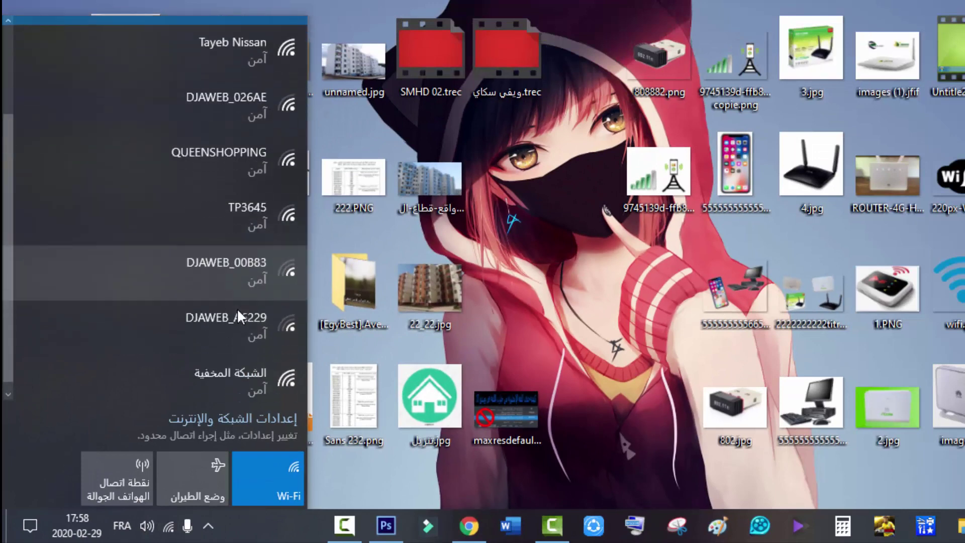
{"action": "scroll", "coordinate": [237, 307], "scroll_direction": "up", "scroll_amount": 3}
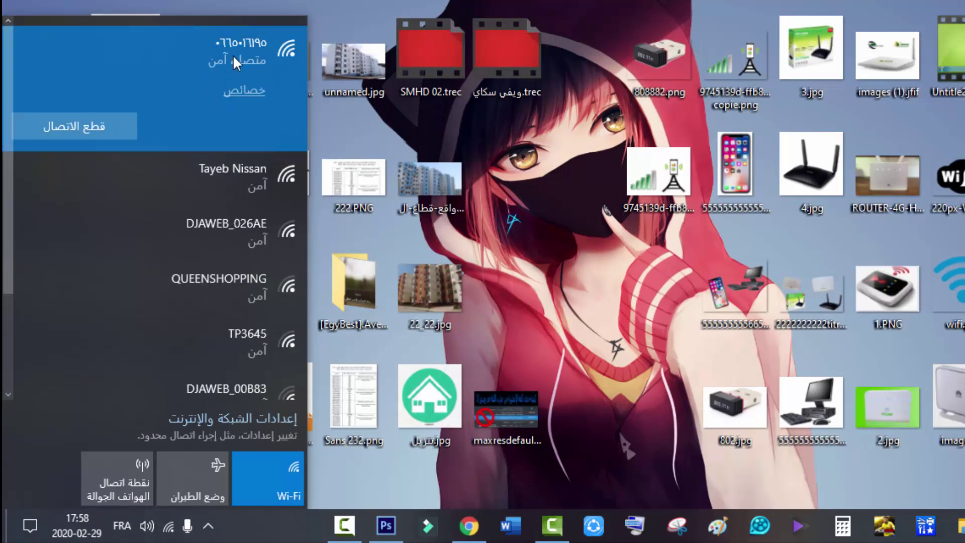
{"action": "scroll", "coordinate": [232, 142], "scroll_direction": "down", "scroll_amount": 2}
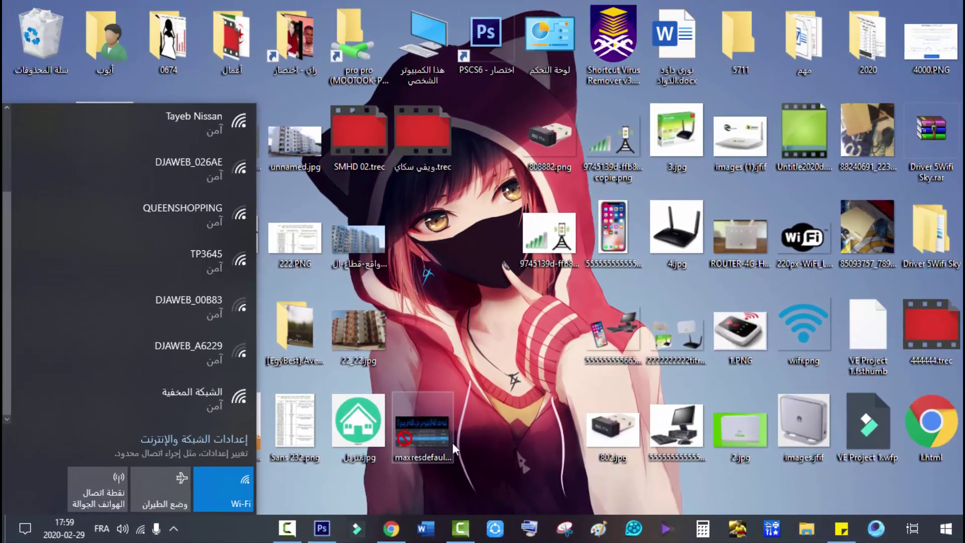
{"action": "left_click", "coordinate": [502, 358]}
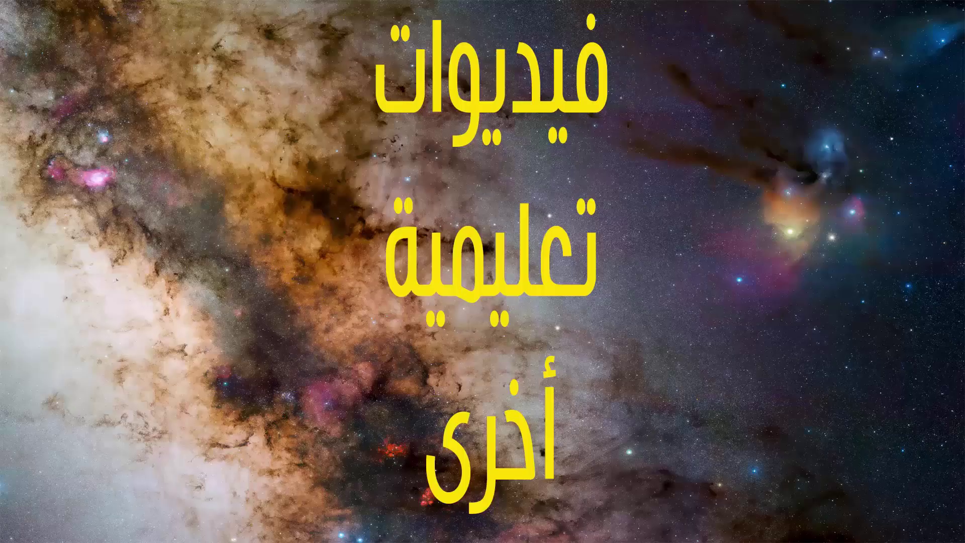